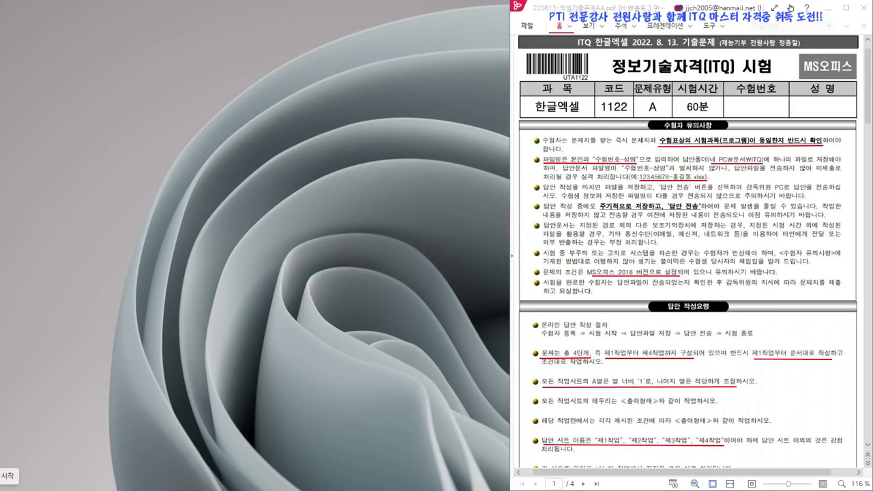
- Launch Excel from the list of all installed apps
{"action": "key", "text": "super"}
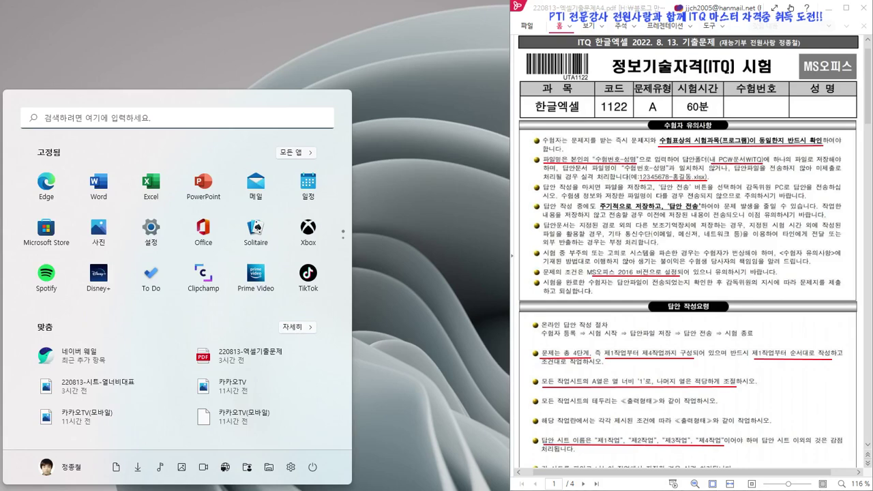
{"action": "left_click", "coordinate": [287, 153]}
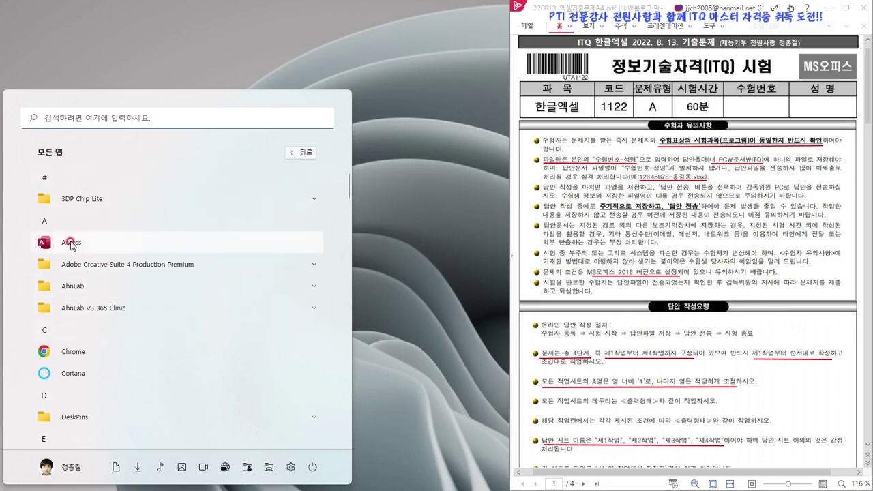
{"action": "scroll", "coordinate": [70, 244], "scroll_direction": "down", "scroll_amount": 4}
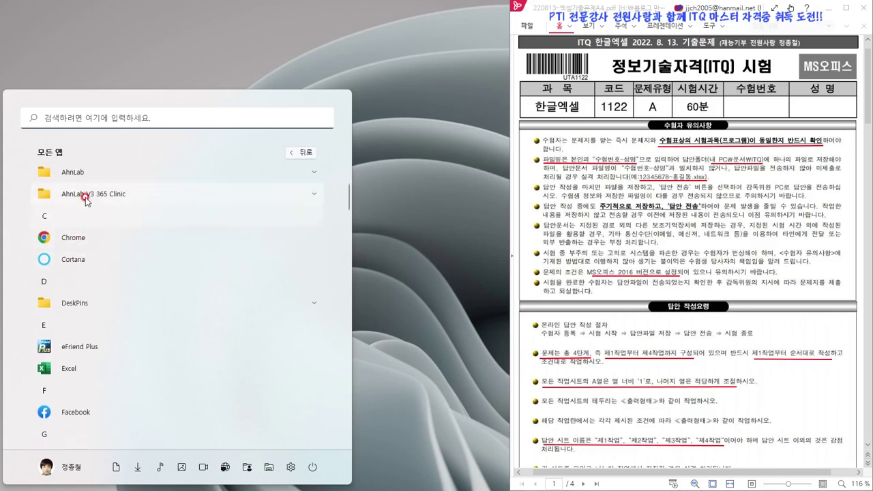
{"action": "scroll", "coordinate": [77, 334], "scroll_direction": "down", "scroll_amount": 1}
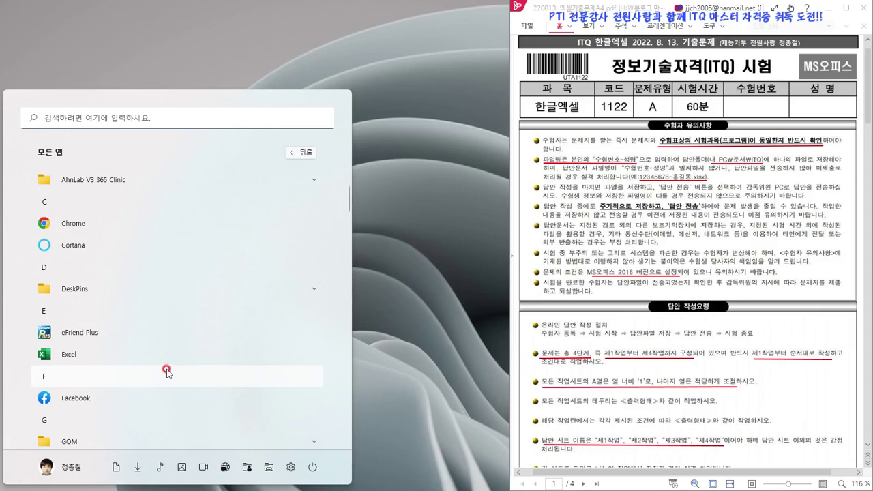
{"action": "left_click", "coordinate": [70, 355]}
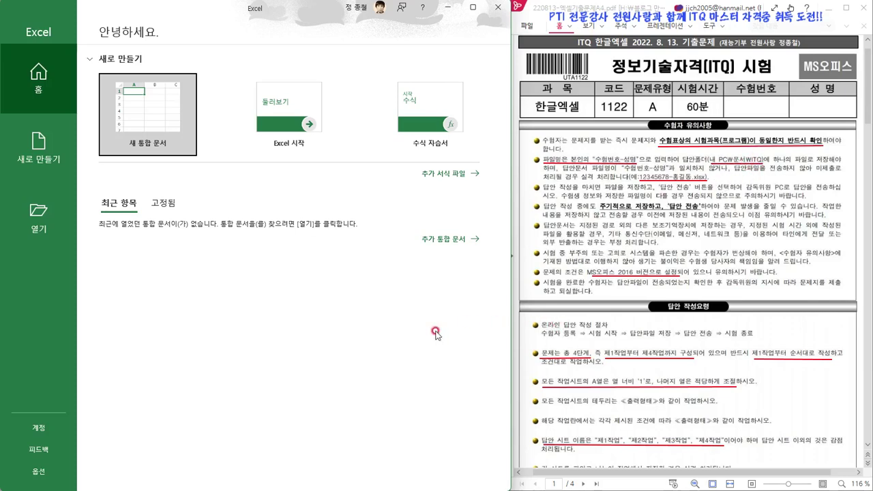
- Switch to File Explorer and open the 문서 folder under 내 PC
{"action": "left_click", "coordinate": [329, 490]}
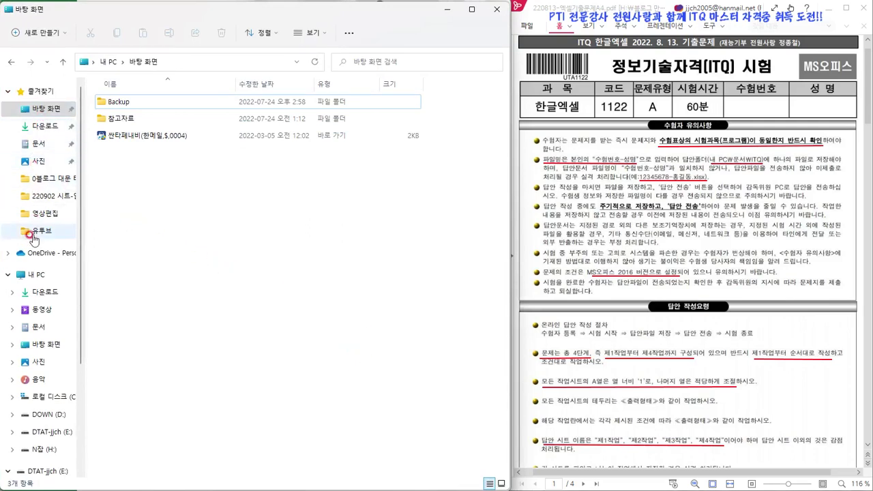
{"action": "left_click", "coordinate": [36, 279]}
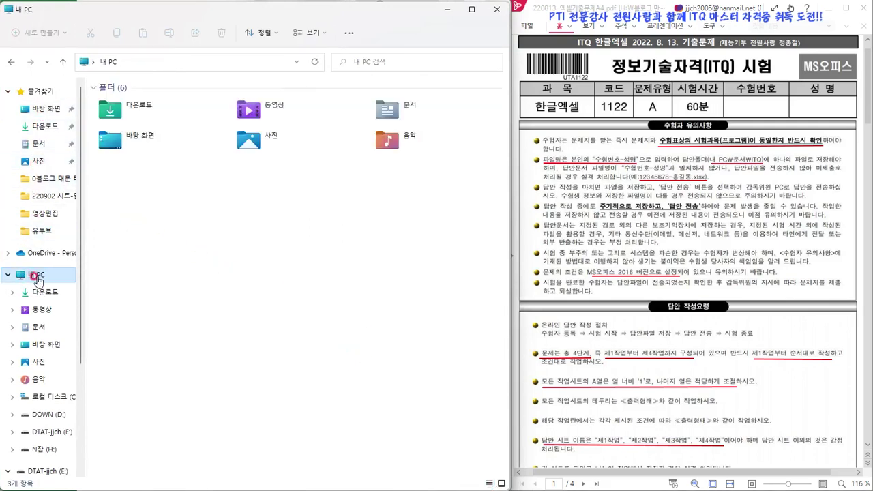
{"action": "left_click", "coordinate": [40, 329]}
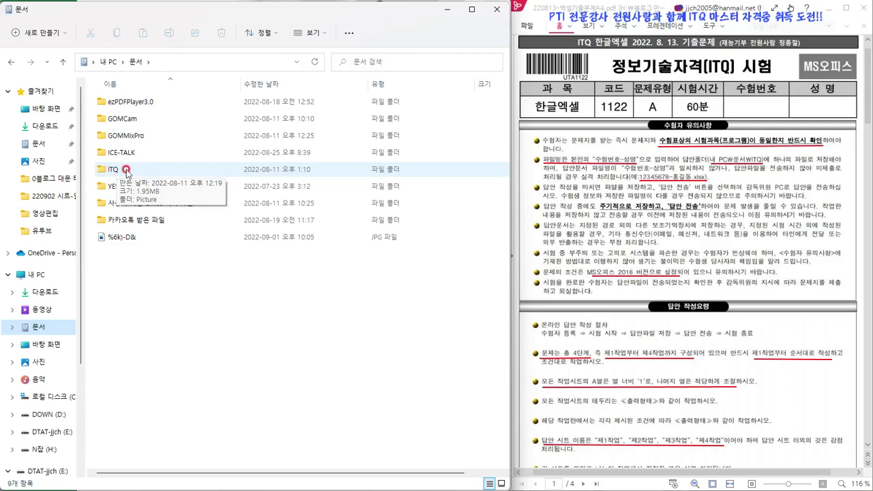
{"action": "right_click", "coordinate": [211, 289]}
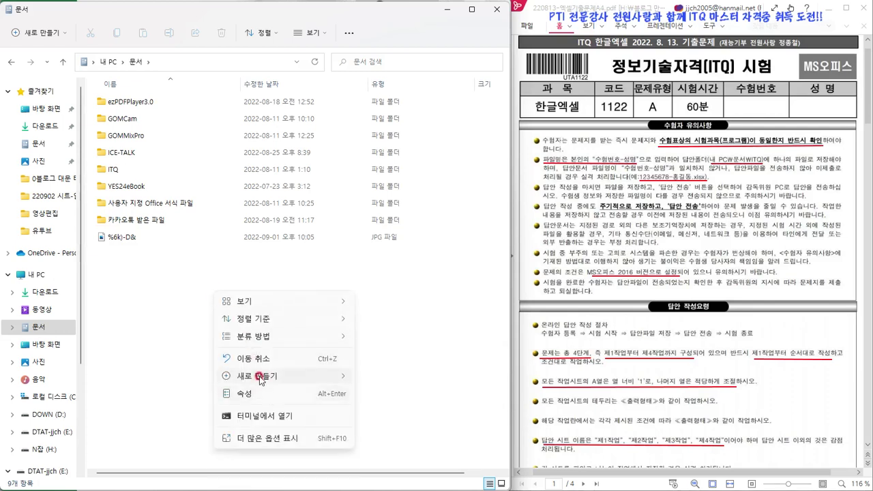
{"action": "mouse_move", "coordinate": [259, 376]}
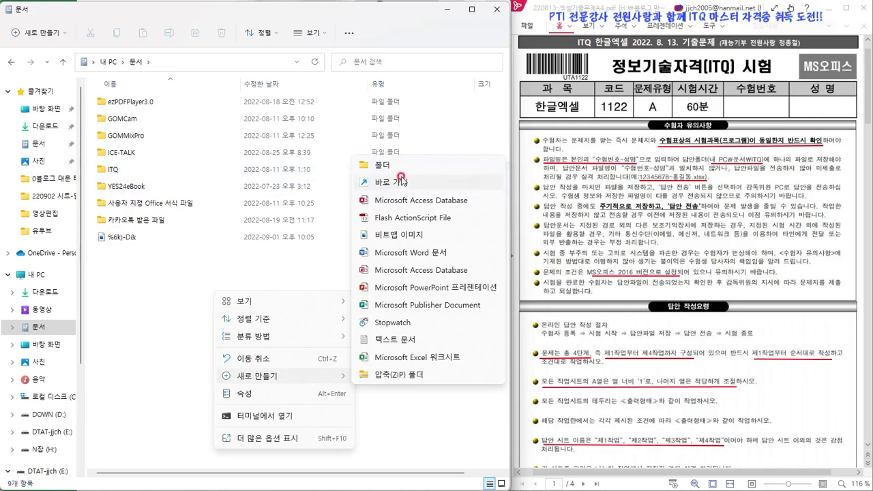
{"action": "left_click", "coordinate": [160, 285]}
- Inspect the ITQ folder and its Picture subfolder, and return to the Excel start screen
{"action": "left_click", "coordinate": [113, 174]}
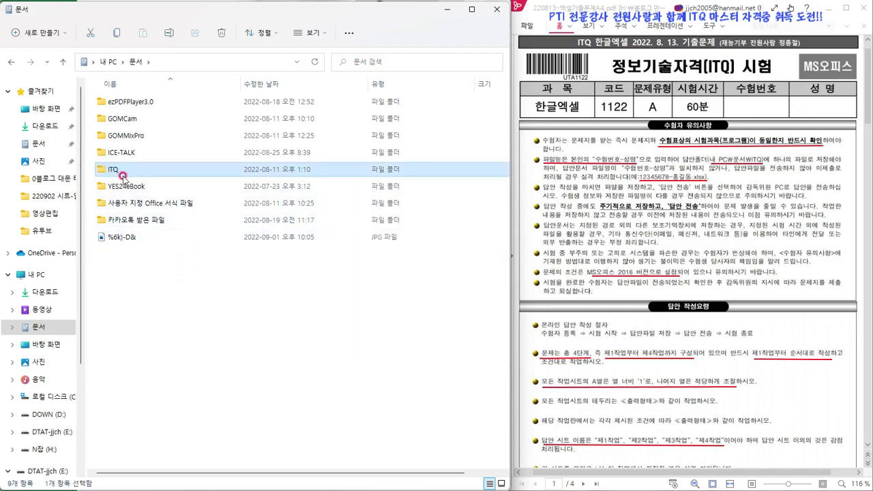
{"action": "double_click", "coordinate": [114, 171]}
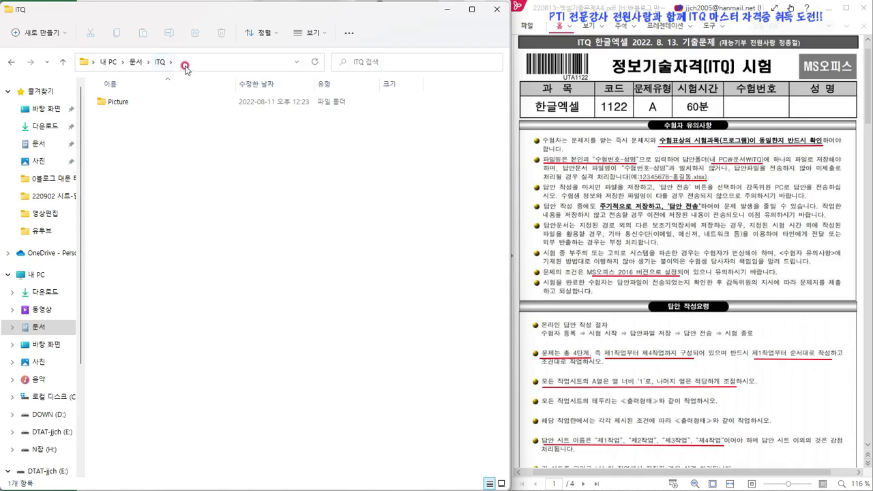
{"action": "double_click", "coordinate": [117, 104]}
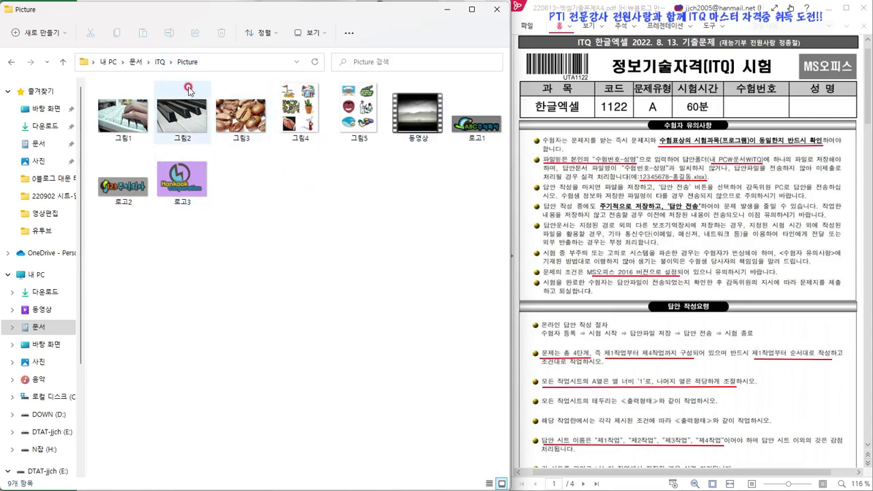
{"action": "left_click", "coordinate": [161, 62]}
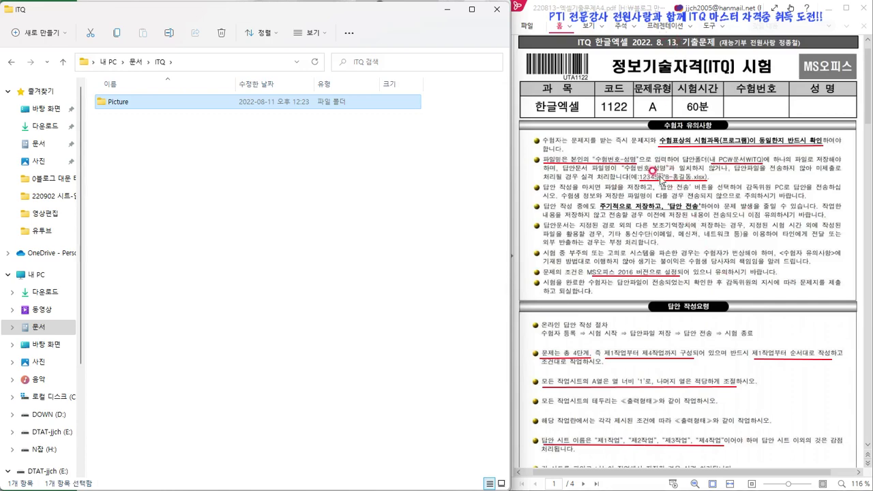
{"action": "left_click", "coordinate": [450, 11]}
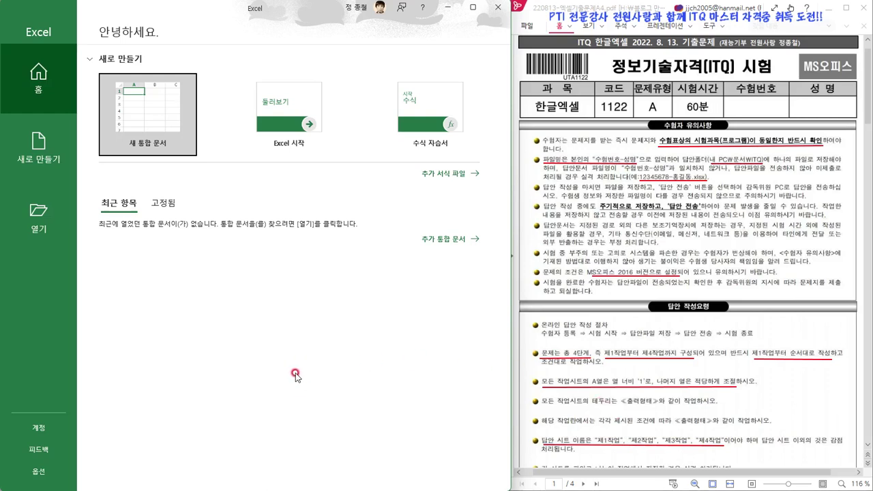
- Create a blank workbook and set the number of sheets included in new workbooks to 3 in the Excel options
{"action": "left_click", "coordinate": [151, 118]}
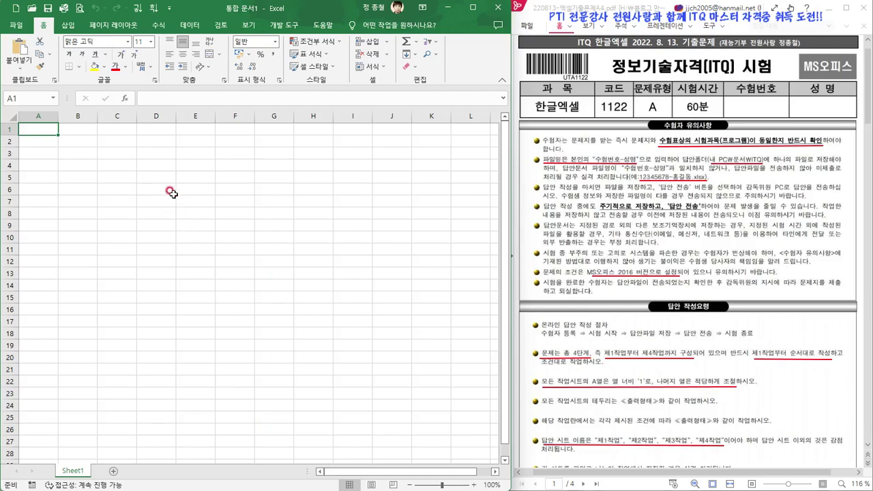
{"action": "left_click", "coordinate": [15, 25]}
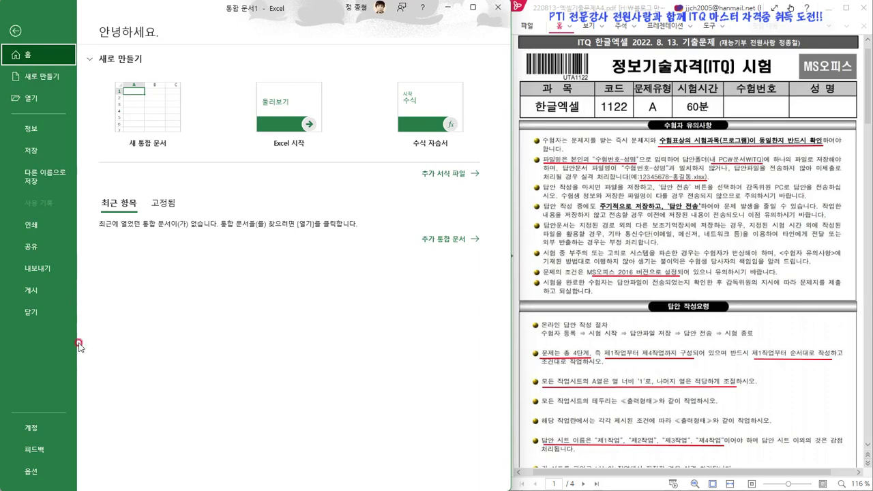
{"action": "left_click", "coordinate": [33, 472]}
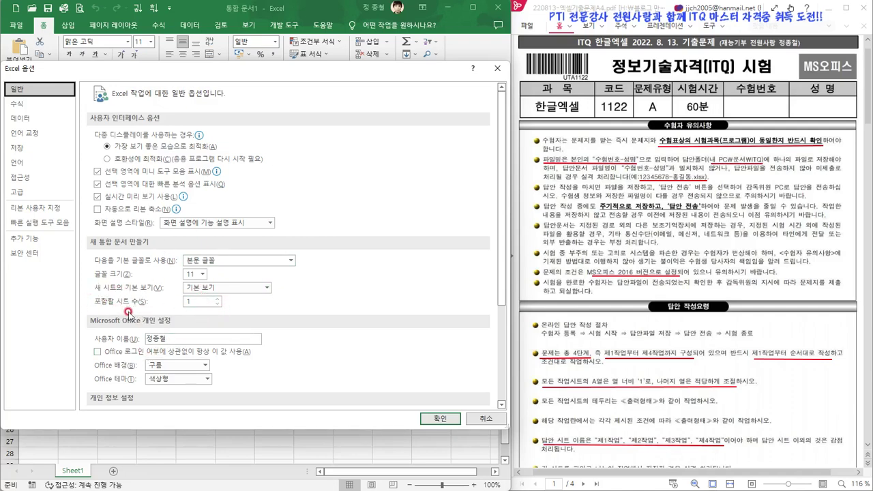
{"action": "left_click", "coordinate": [218, 300]}
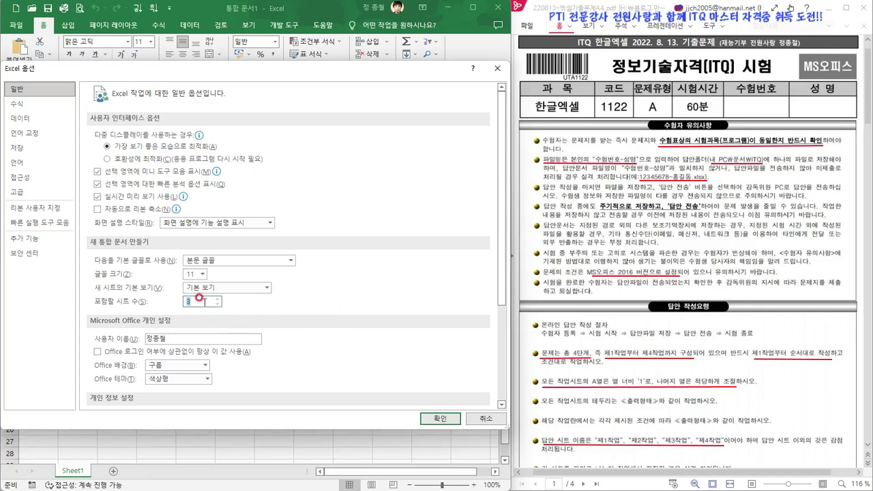
{"action": "left_click", "coordinate": [426, 409]}
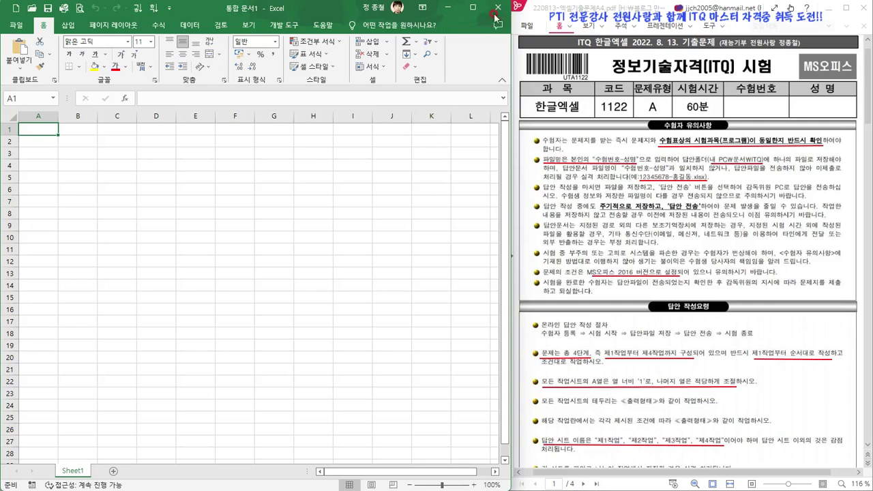
- Restart Excel and create a new blank workbook
{"action": "left_click", "coordinate": [499, 10]}
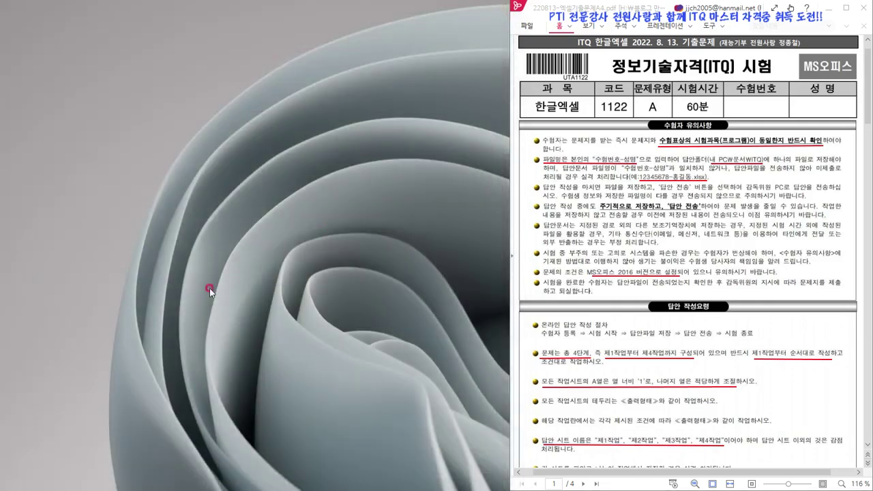
{"action": "key", "text": "super"}
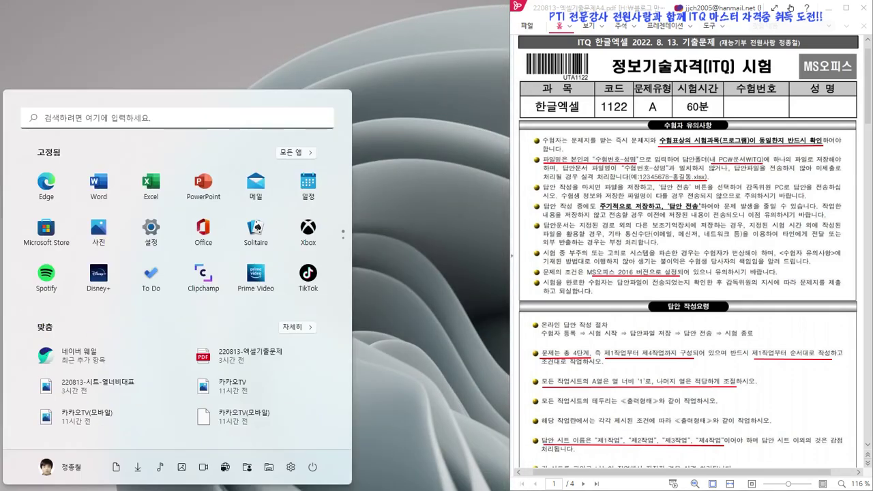
{"action": "left_click", "coordinate": [295, 153]}
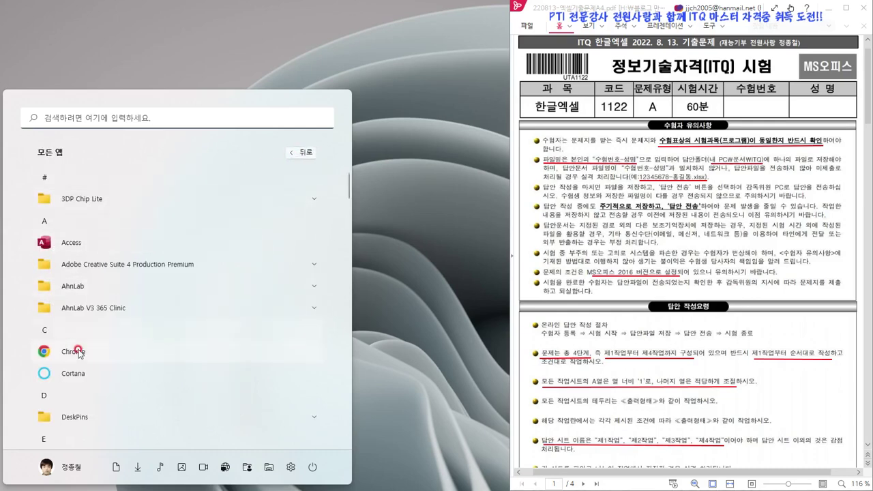
{"action": "scroll", "coordinate": [82, 350], "scroll_direction": "down", "scroll_amount": 1}
{"action": "scroll", "coordinate": [86, 350], "scroll_direction": "down", "scroll_amount": 1}
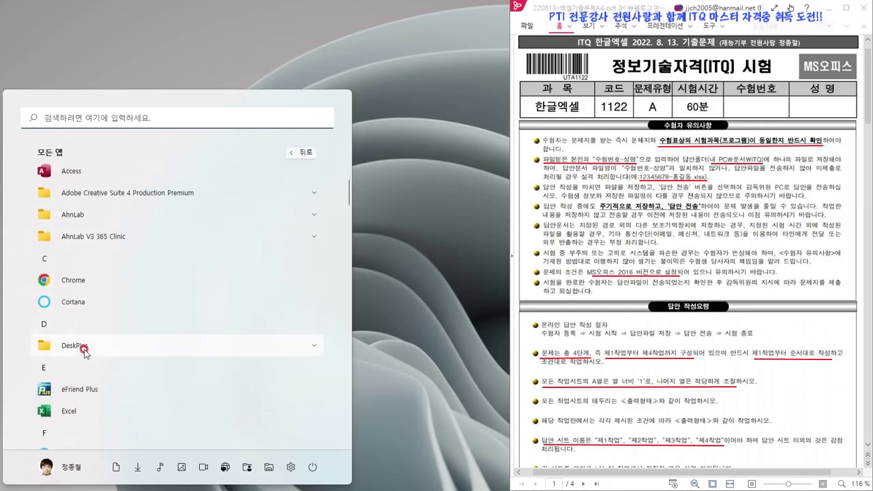
{"action": "left_click", "coordinate": [68, 412]}
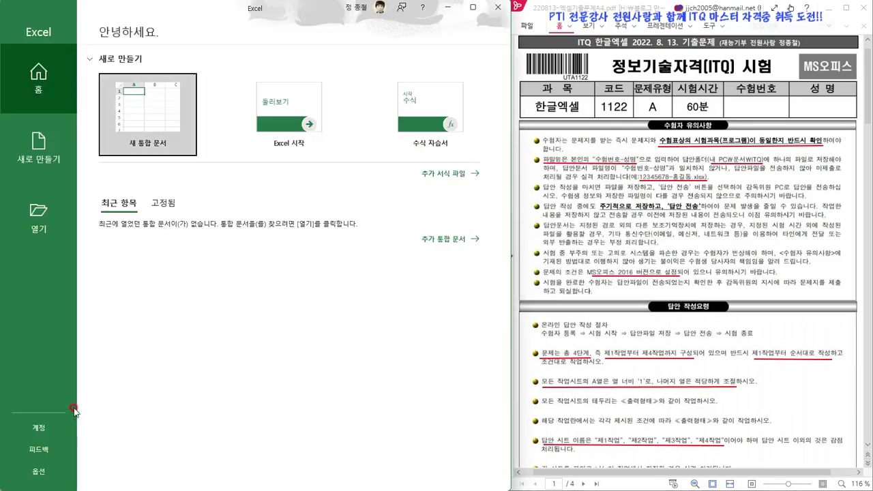
{"action": "left_click", "coordinate": [154, 119]}
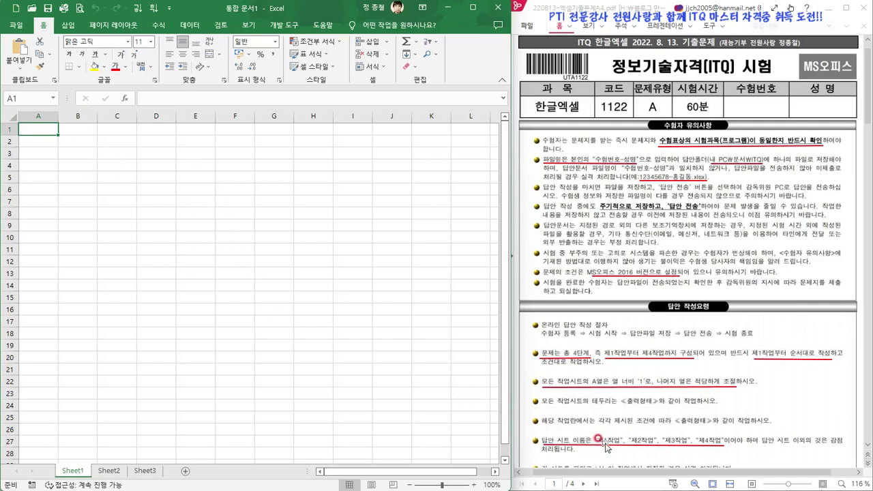
- Rename Sheet1 as 제1작업 and Sheet2 as 제2작업
{"action": "right_click", "coordinate": [75, 470]}
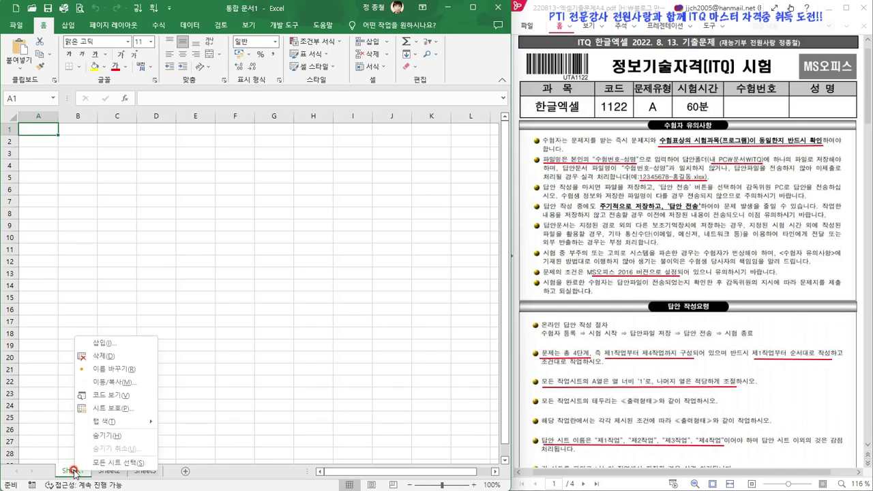
{"action": "left_click", "coordinate": [135, 371]}
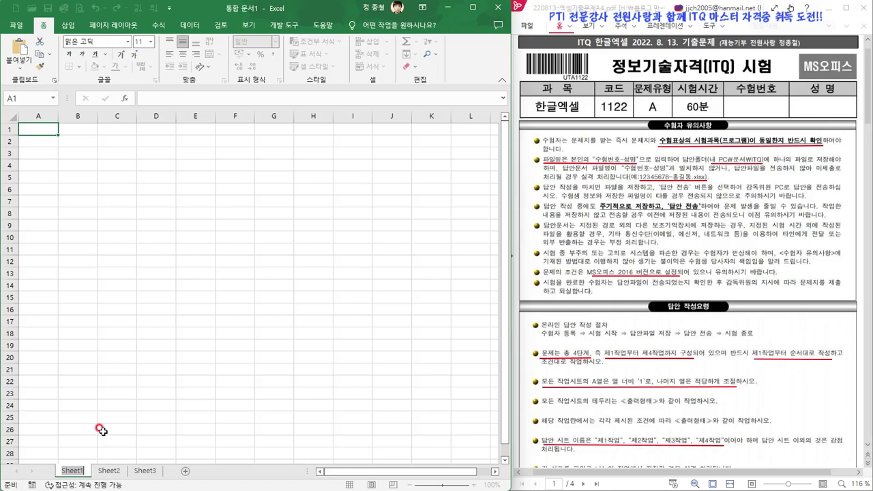
{"action": "type", "text": "ㅈㅔ1작업"}
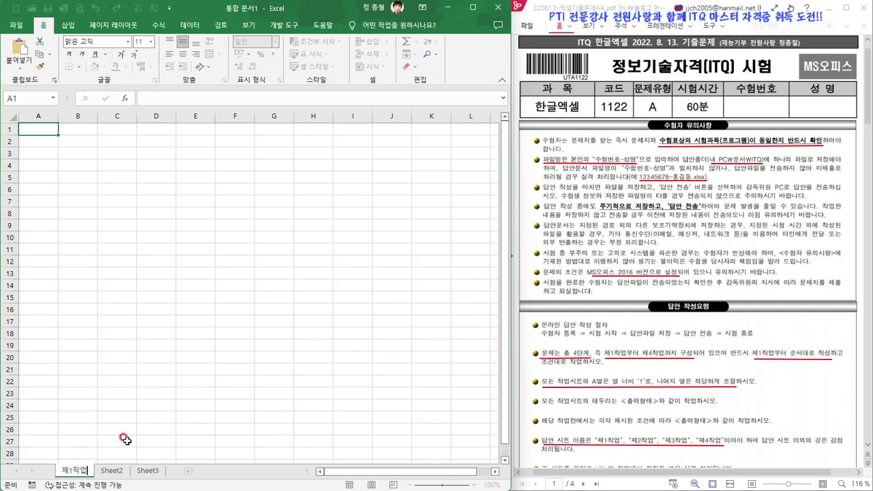
{"action": "left_click", "coordinate": [119, 473]}
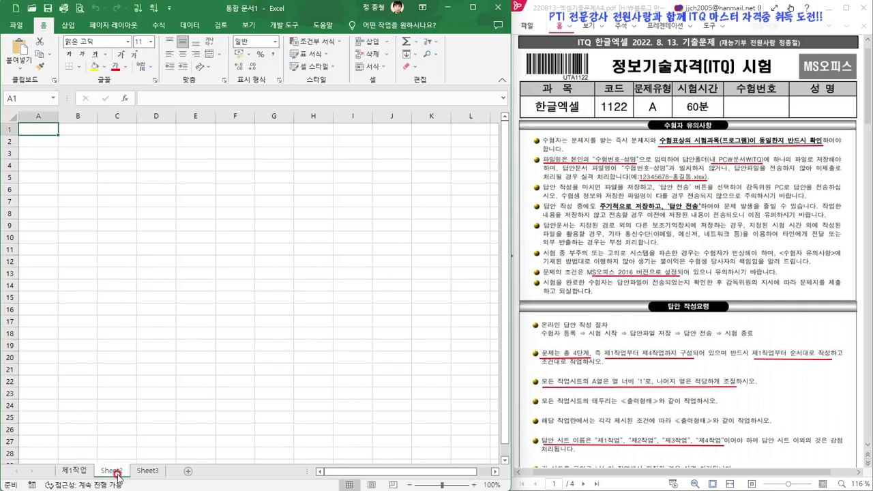
{"action": "double_click", "coordinate": [115, 471]}
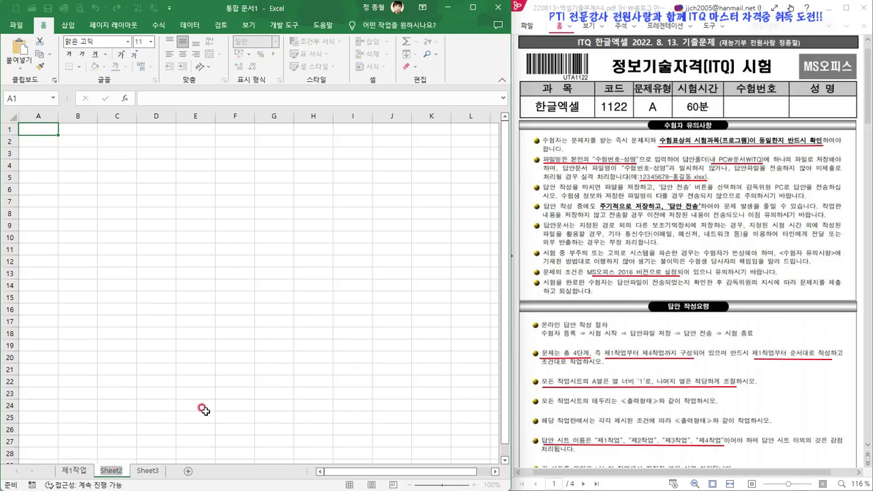
{"action": "type", "text": "지2작ㅇ"}
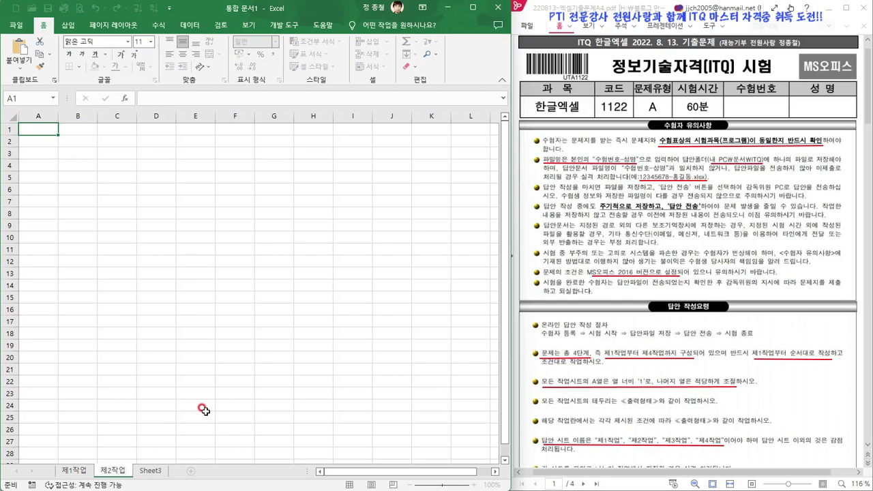
- Rename Sheet3 as 제3작업 and return to the 제1작업 sheet
{"action": "left_click", "coordinate": [155, 471]}
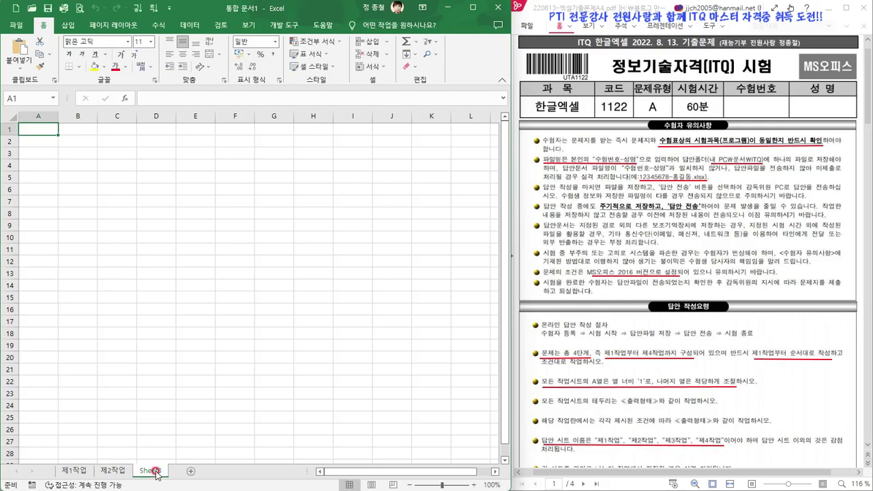
{"action": "double_click", "coordinate": [155, 471]}
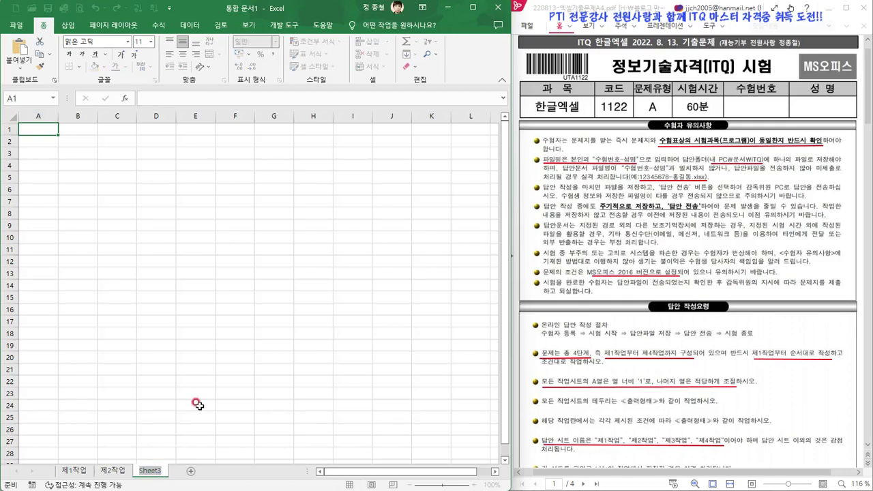
{"action": "type", "text": "제3작업"}
{"action": "key", "text": "Return"}
{"action": "left_click", "coordinate": [96, 474]}
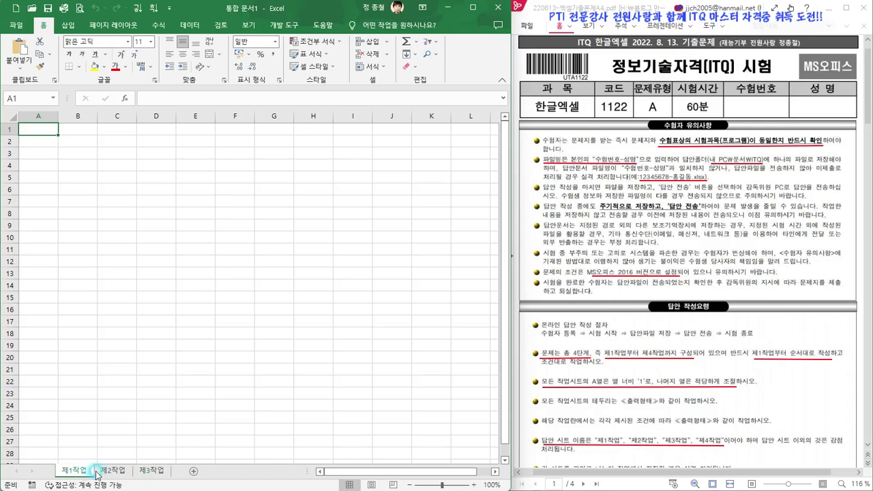
- Add a new sheet after 제3작업 and delete it again
{"action": "left_click", "coordinate": [127, 472]}
{"action": "left_click", "coordinate": [153, 472]}
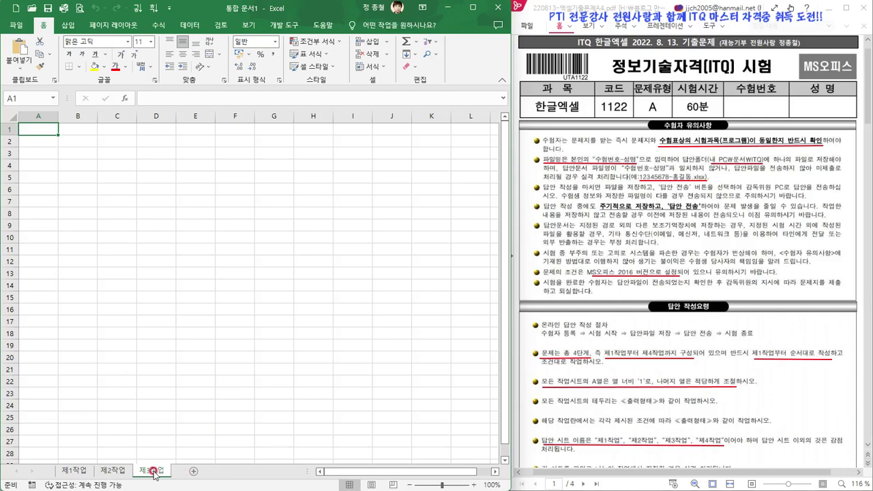
{"action": "left_click", "coordinate": [196, 472]}
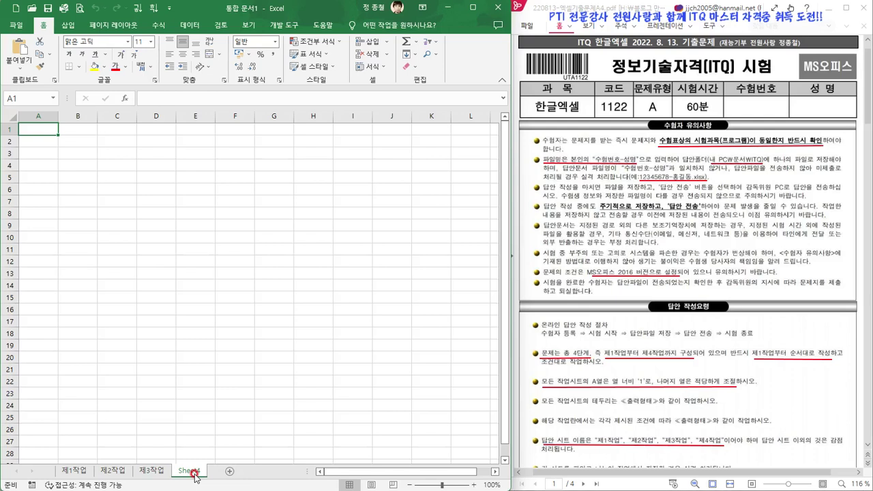
{"action": "right_click", "coordinate": [194, 472]}
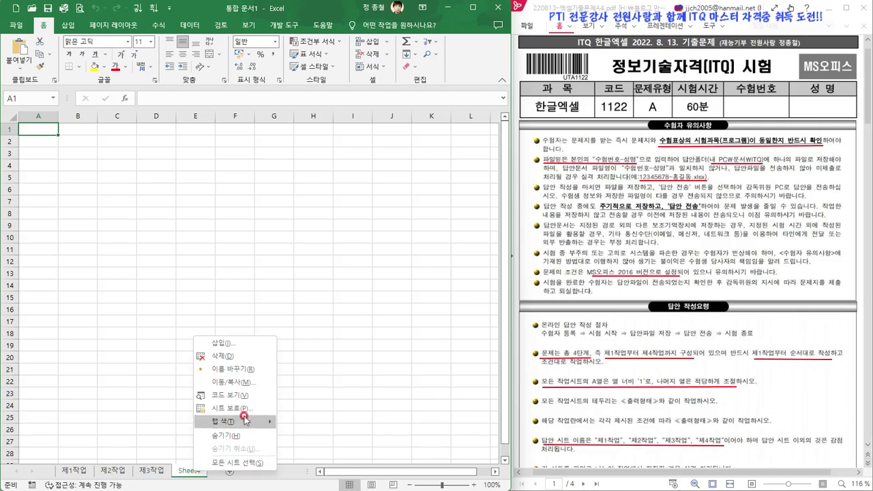
{"action": "left_click", "coordinate": [247, 357]}
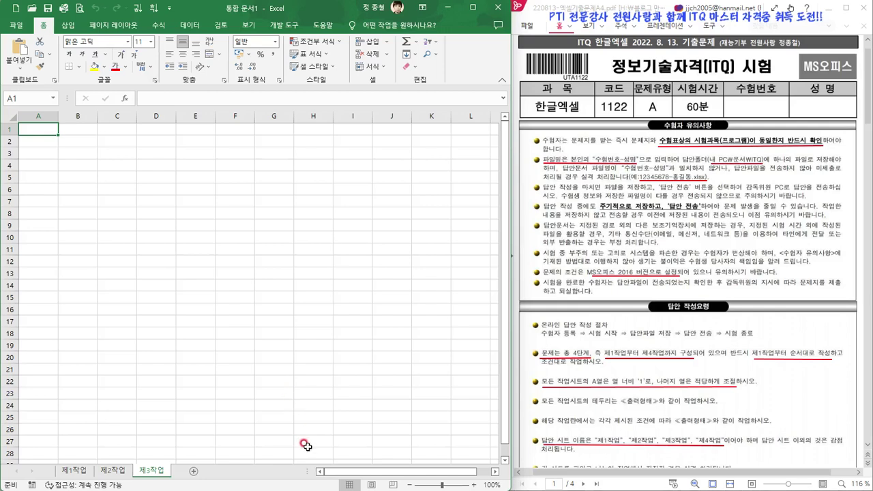
- Copy the 제1작업 sheet to the end of the workbook and delete the copy
{"action": "left_click", "coordinate": [75, 470]}
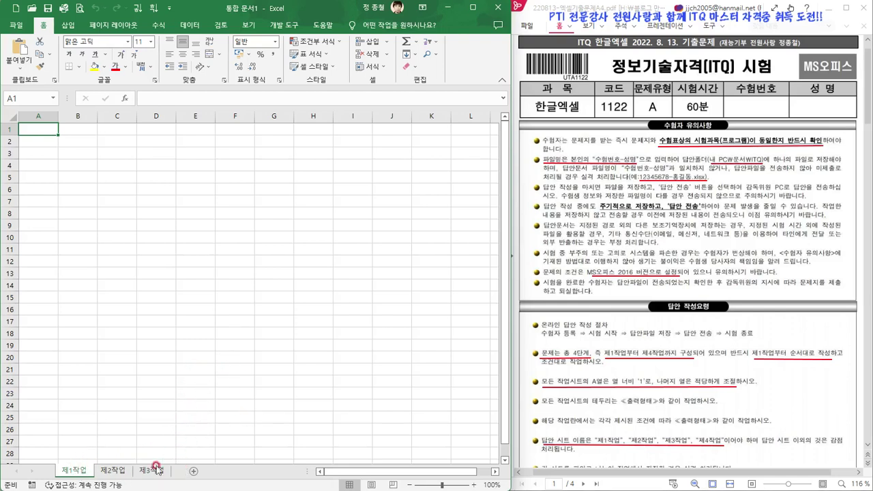
{"action": "left_click", "coordinate": [77, 471]}
{"action": "left_click_drag", "start_coordinate": [77, 471], "coordinate": [172, 453]}
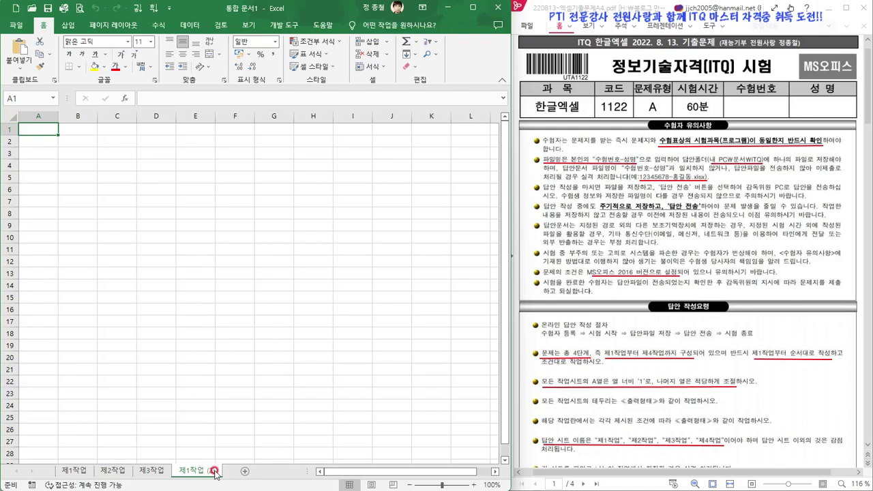
{"action": "left_click", "coordinate": [75, 471]}
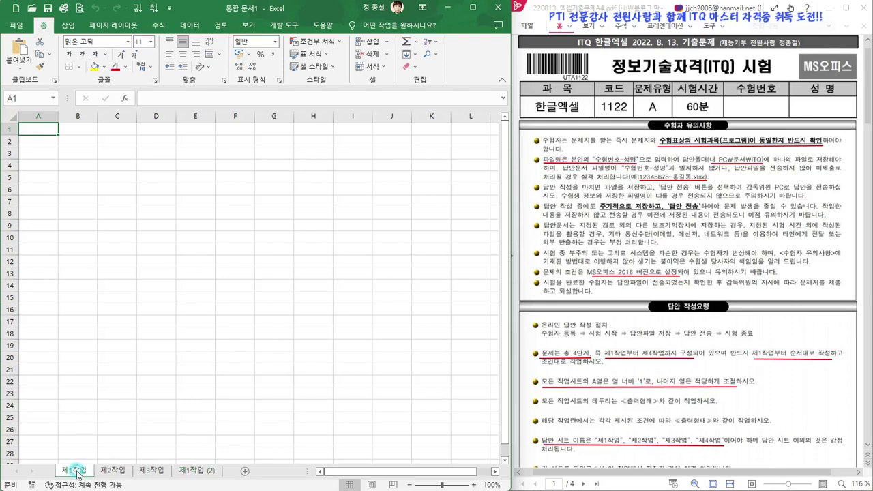
{"action": "left_click", "coordinate": [193, 471]}
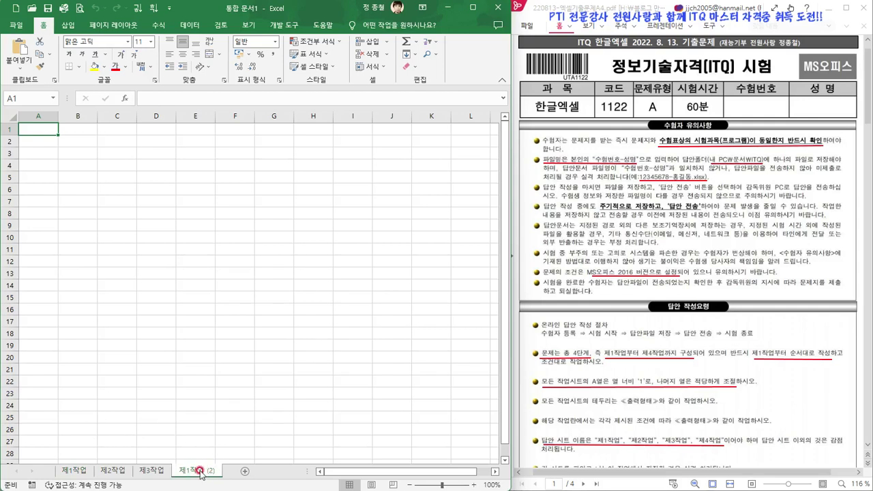
{"action": "right_click", "coordinate": [201, 472]}
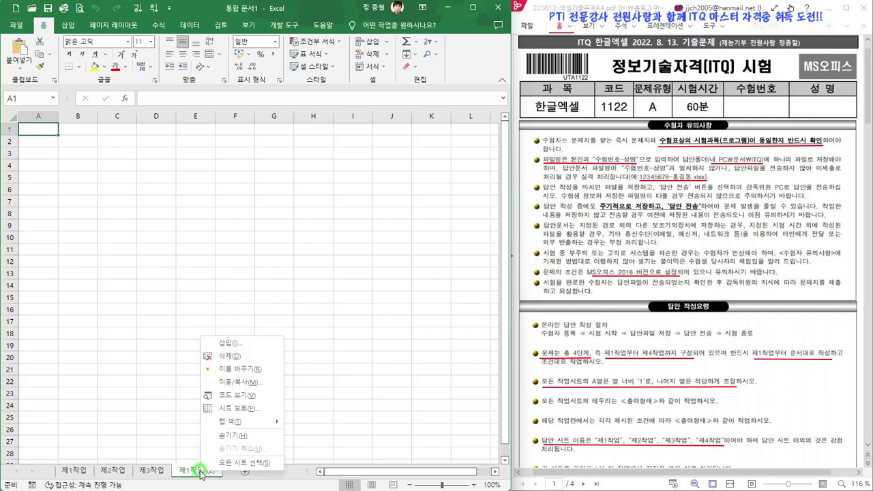
{"action": "left_click", "coordinate": [229, 357]}
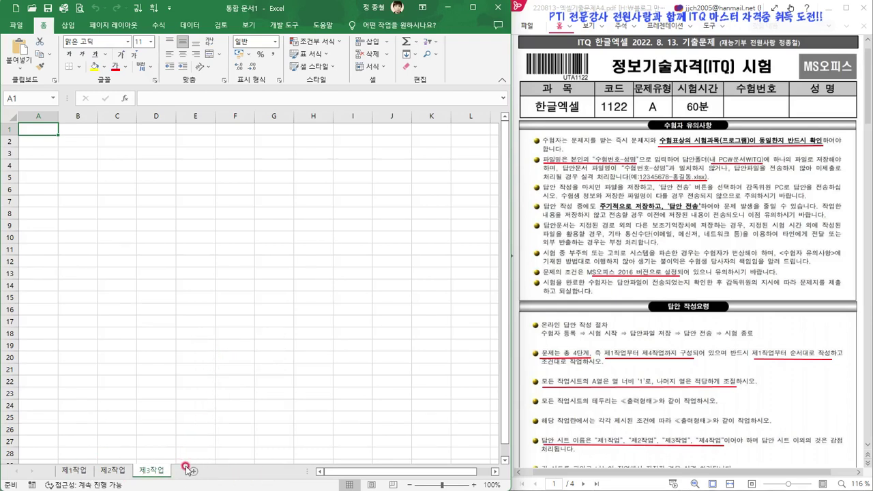
- Move the 제1작업 sheet behind 제3작업 and back in front of 제2작업
{"action": "left_click", "coordinate": [81, 472]}
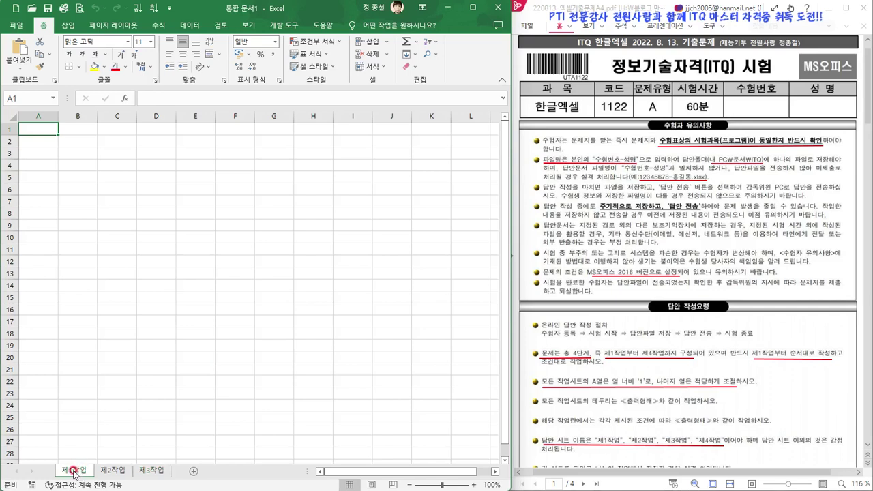
{"action": "mouse_move", "coordinate": [75, 469]}
{"action": "left_mouse_down"}
{"action": "mouse_move", "coordinate": [189, 461]}
{"action": "mouse_move", "coordinate": [146, 457]}
{"action": "mouse_move", "coordinate": [176, 455]}
{"action": "left_mouse_up"}
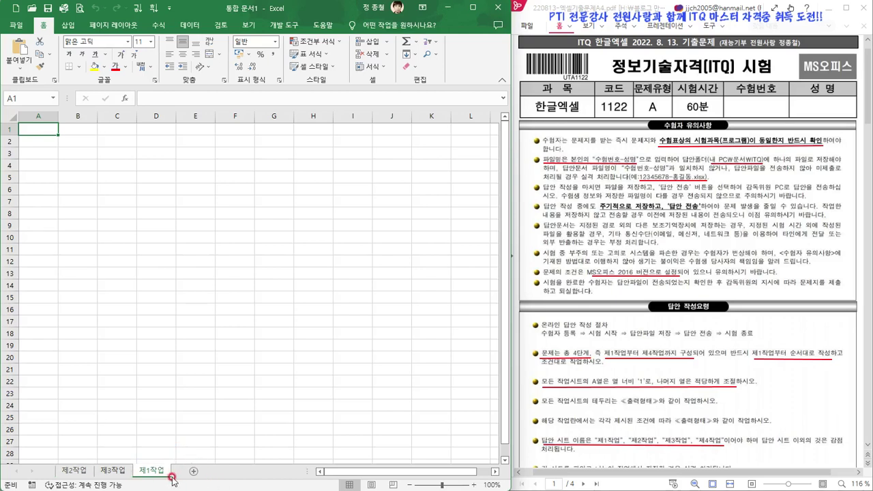
{"action": "left_click_drag", "start_coordinate": [158, 470], "coordinate": [75, 452]}
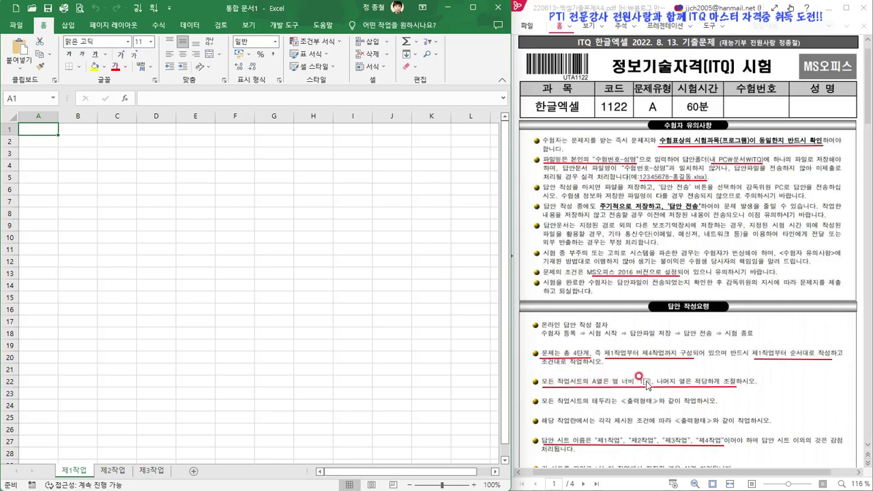
- Open the column width setting for column A on the 제3작업 sheet and cancel it without a change
{"action": "left_click", "coordinate": [170, 381]}
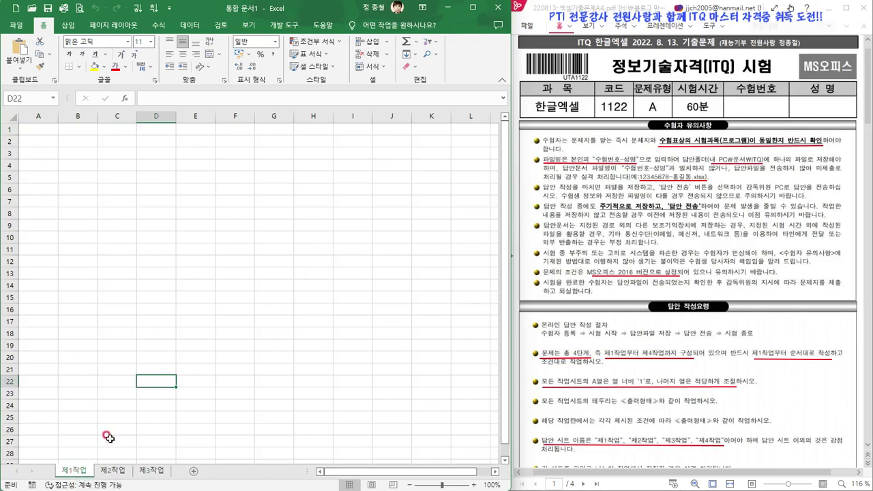
{"action": "left_click", "coordinate": [114, 467]}
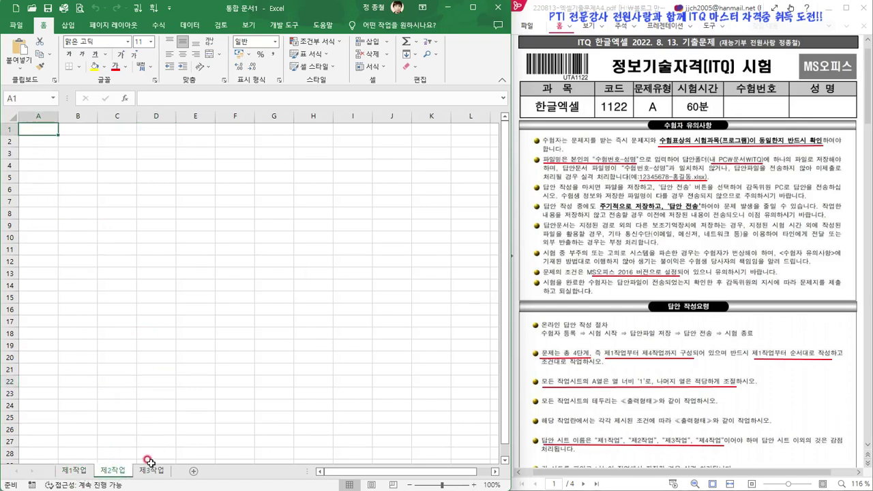
{"action": "left_click", "coordinate": [151, 472]}
{"action": "left_click", "coordinate": [39, 117]}
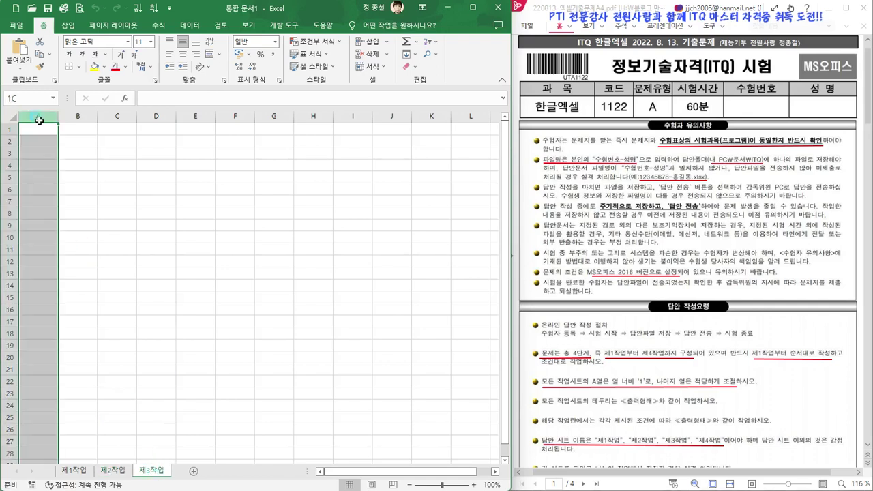
{"action": "right_click", "coordinate": [38, 117]}
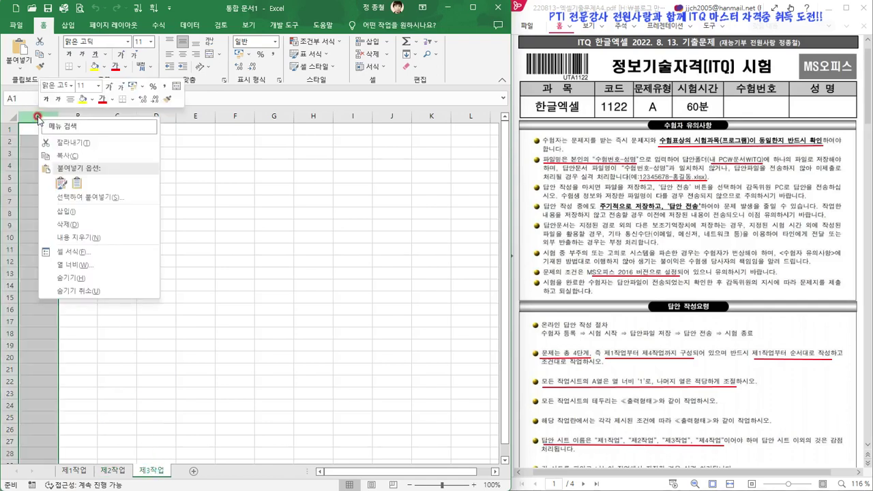
{"action": "left_click", "coordinate": [69, 265]}
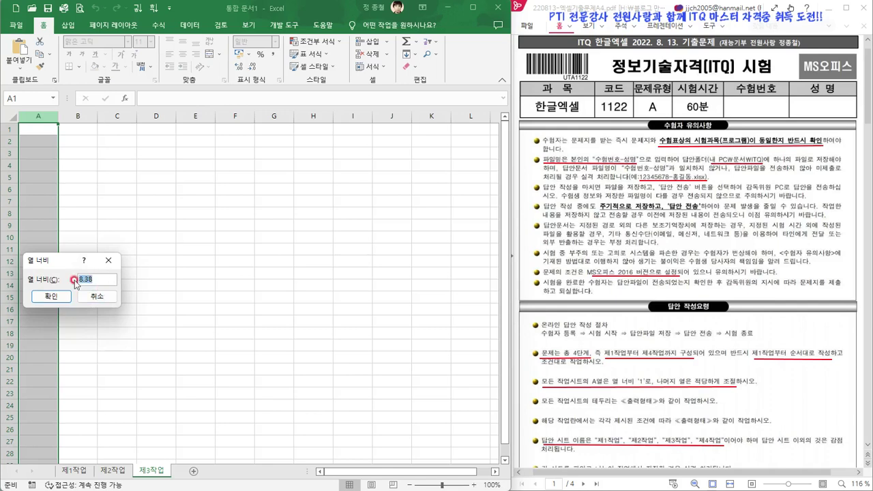
{"action": "left_click", "coordinate": [92, 295]}
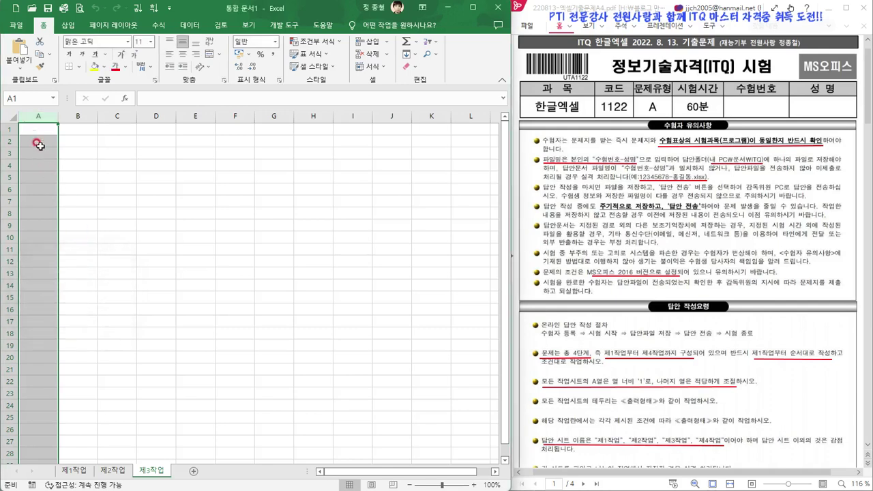
{"action": "left_click_drag", "start_coordinate": [36, 118], "coordinate": [10, 133]}
{"action": "left_click", "coordinate": [7, 129]}
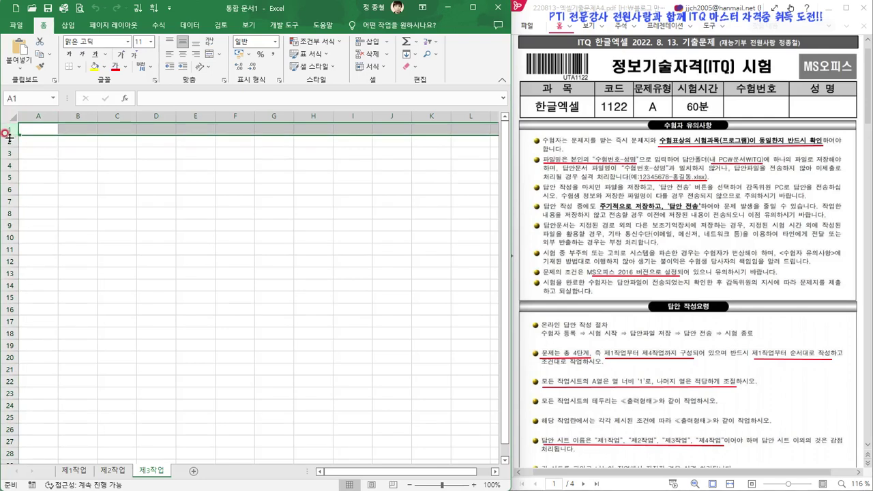
{"action": "left_click", "coordinate": [7, 142]}
{"action": "left_click", "coordinate": [7, 154]}
{"action": "left_click", "coordinate": [39, 116]}
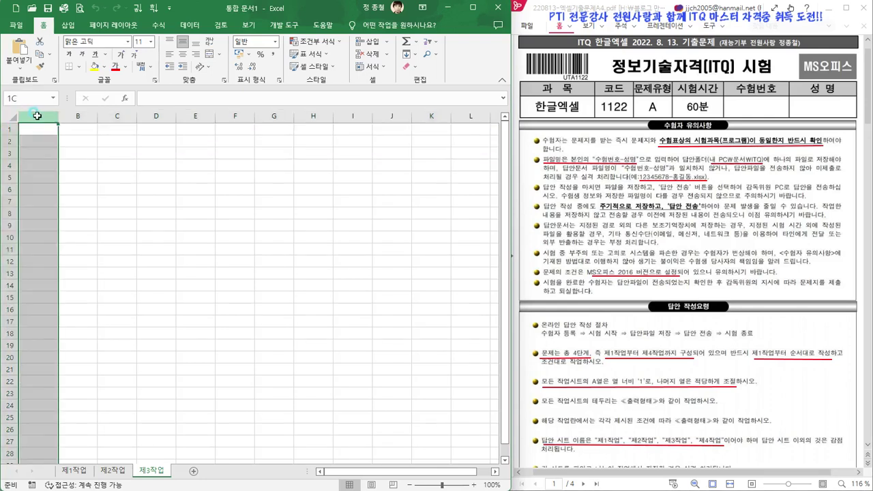
{"action": "left_click", "coordinate": [77, 116]}
{"action": "left_click", "coordinate": [108, 116]}
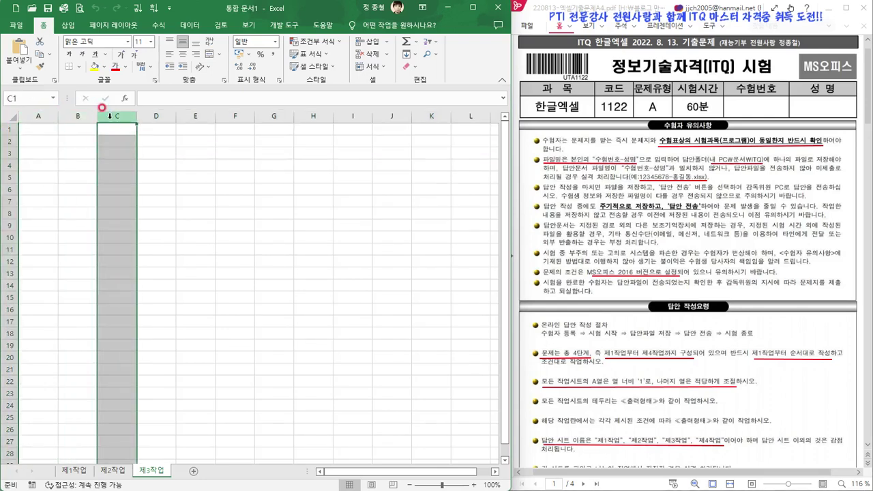
{"action": "left_click", "coordinate": [39, 117]}
{"action": "right_click", "coordinate": [37, 118]}
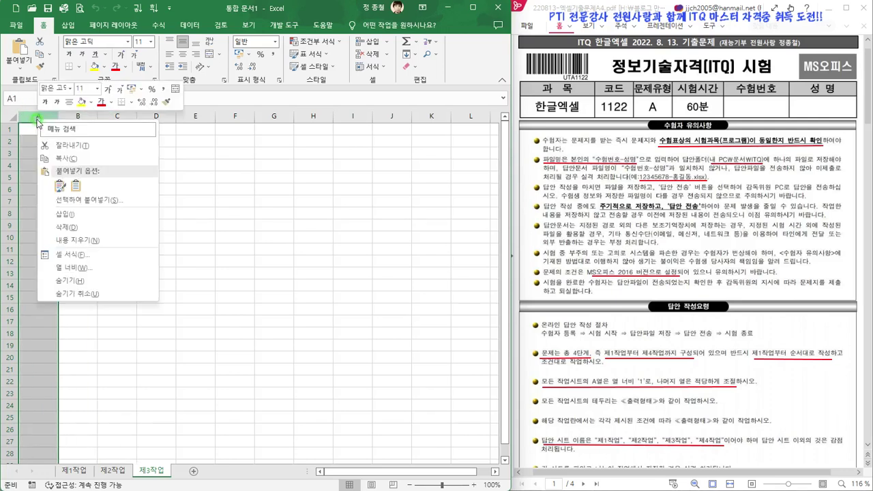
{"action": "left_click", "coordinate": [241, 303]}
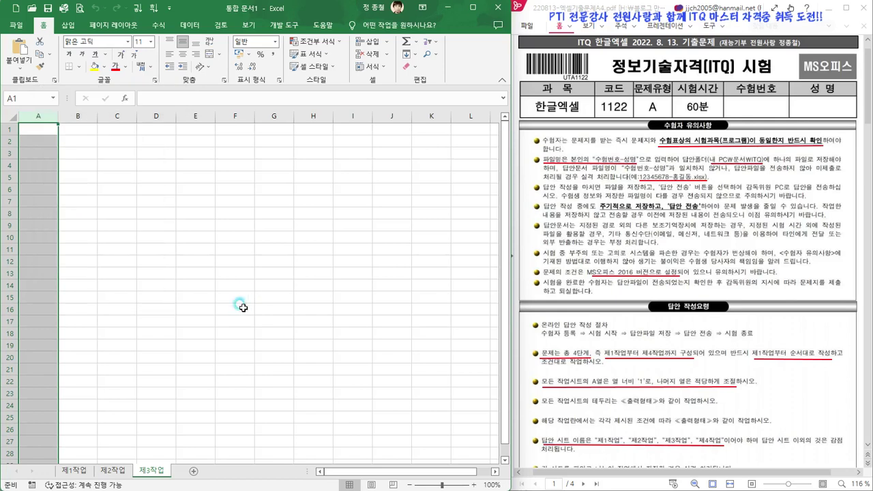
{"action": "left_click", "coordinate": [124, 472]}
{"action": "left_click", "coordinate": [74, 472]}
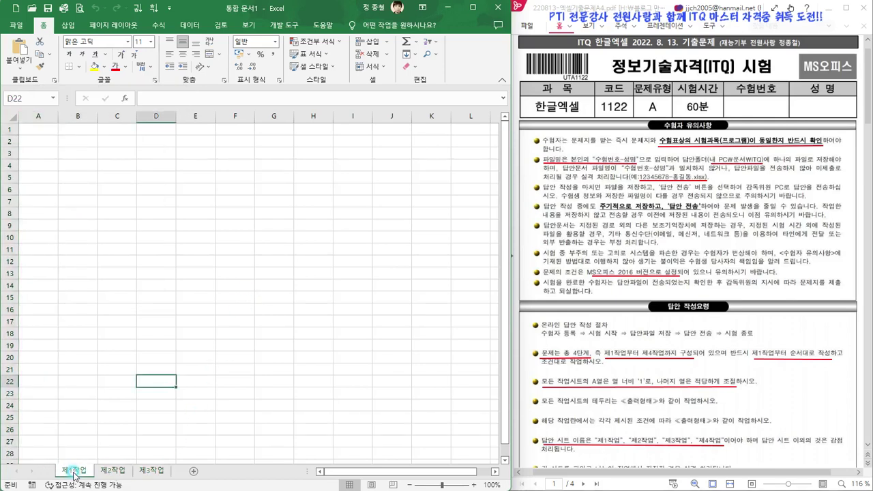
{"action": "left_click", "coordinate": [113, 471]}
{"action": "left_click", "coordinate": [149, 471]}
{"action": "left_click", "coordinate": [116, 471]}
{"action": "left_click", "coordinate": [75, 473]}
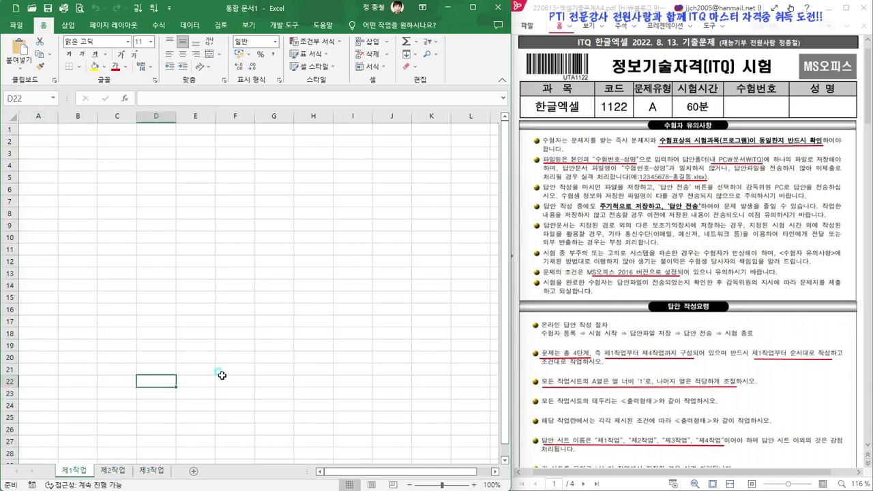
{"action": "left_click", "coordinate": [164, 472]}
{"action": "left_click", "coordinate": [185, 433]}
- Group the 제1작업, 제2작업 and 제3작업 sheets one by one and ungroup them again
{"action": "left_click", "coordinate": [75, 471]}
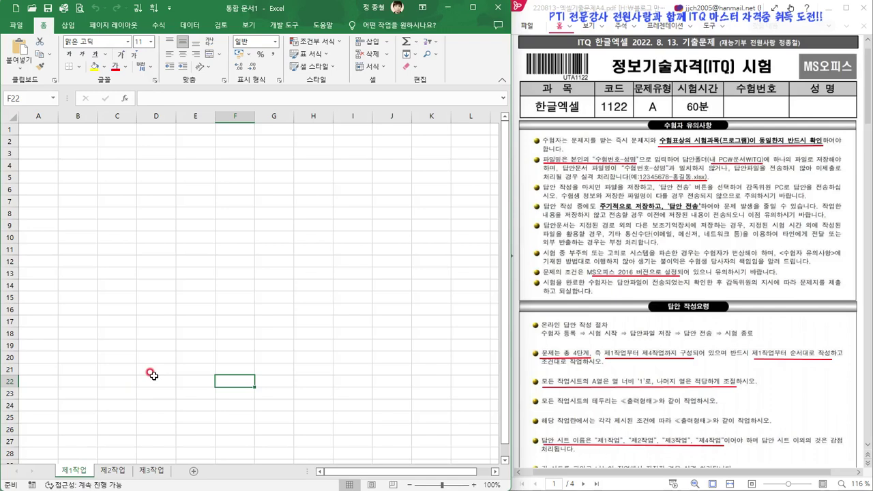
{"action": "left_click", "coordinate": [113, 469], "text": "ctrl"}
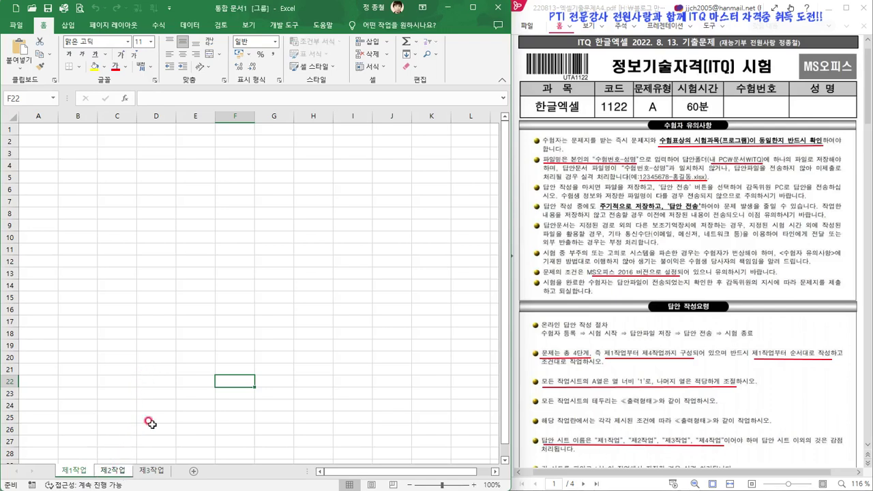
{"action": "left_click", "coordinate": [157, 470], "text": "ctrl"}
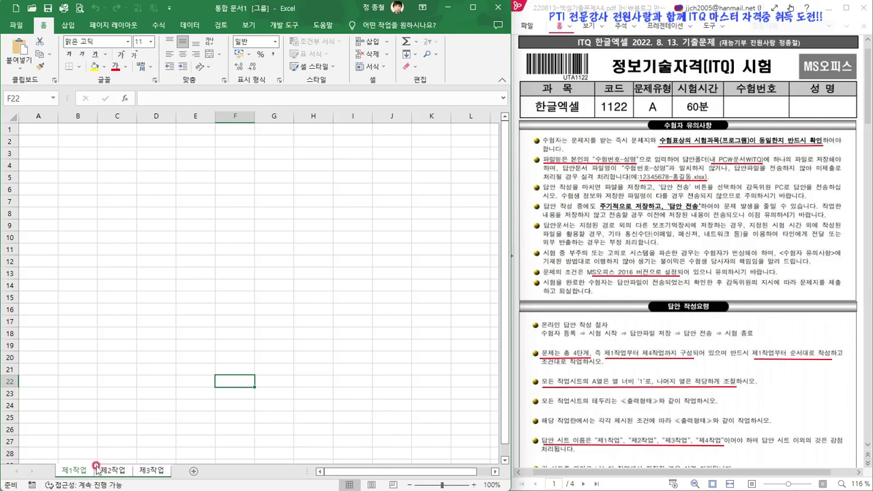
{"action": "right_click", "coordinate": [157, 473]}
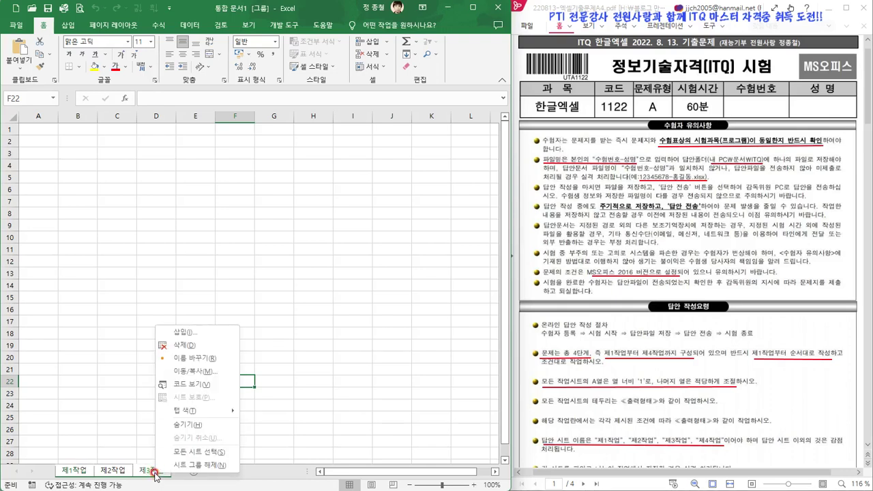
{"action": "left_click", "coordinate": [200, 466]}
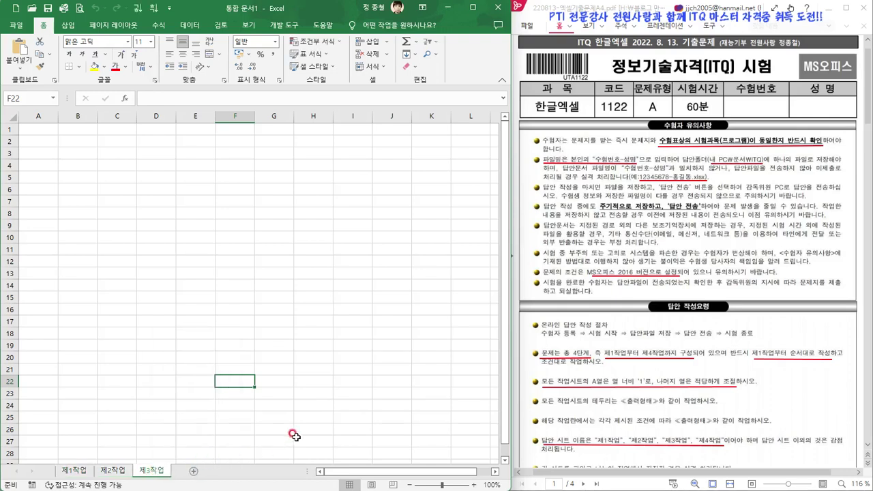
{"action": "left_click", "coordinate": [307, 414]}
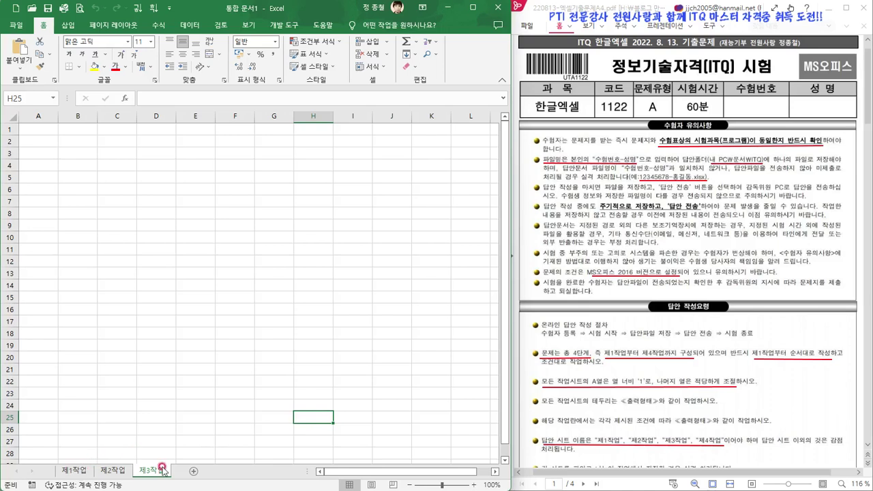
- Group the sheets 제1작업 through 제3작업 as one continuous range and ungroup them again
{"action": "left_click", "coordinate": [70, 470]}
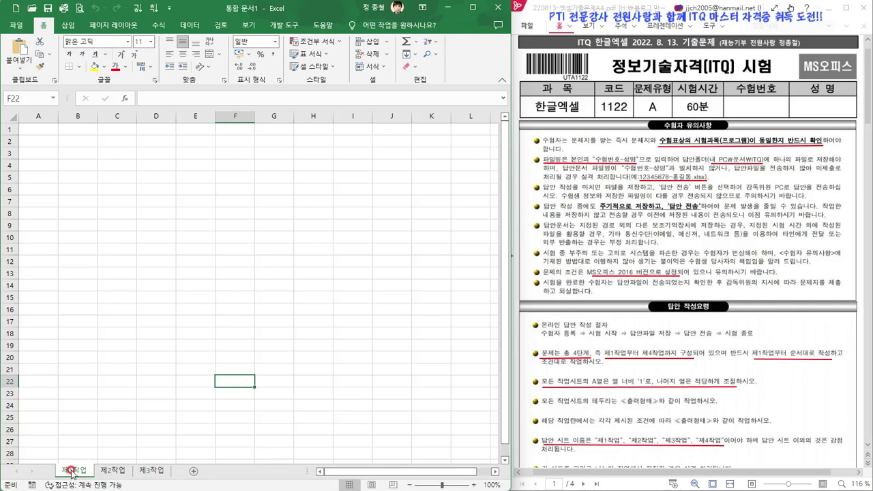
{"action": "left_click", "coordinate": [151, 471], "text": "shift"}
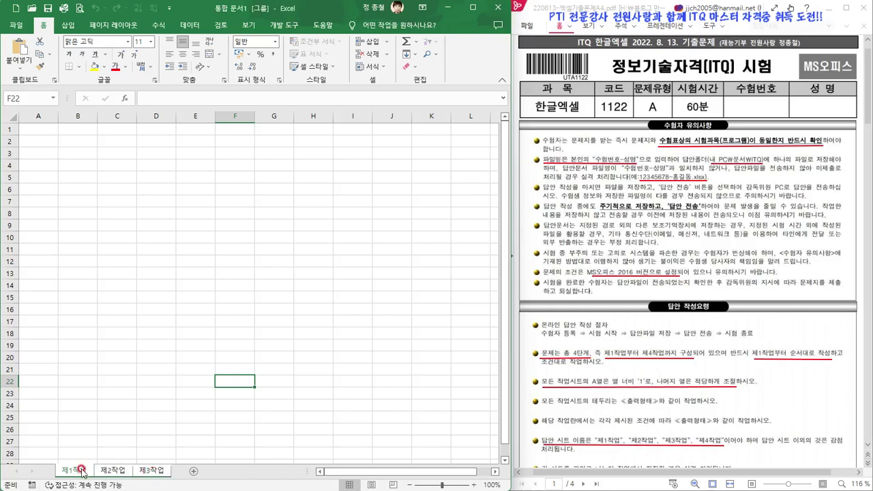
{"action": "right_click", "coordinate": [146, 473]}
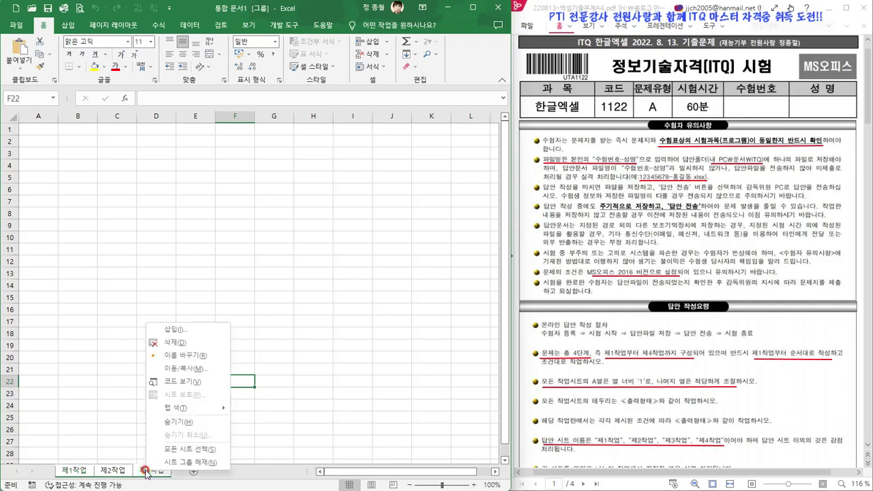
{"action": "left_click", "coordinate": [195, 462]}
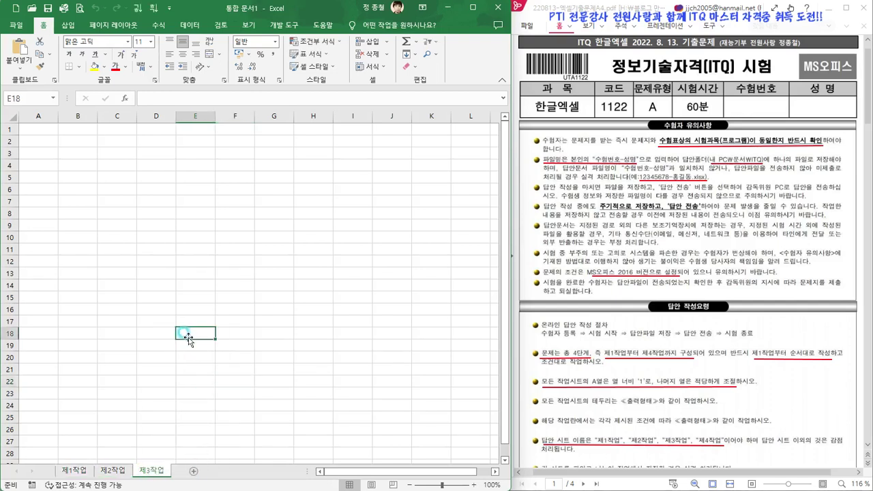
- On the 제1작업 sheet, select the separate cells G10, D7, D12, F17, I17, I11, J8, K14 and K19 together, and release the selection
{"action": "left_click", "coordinate": [84, 471]}
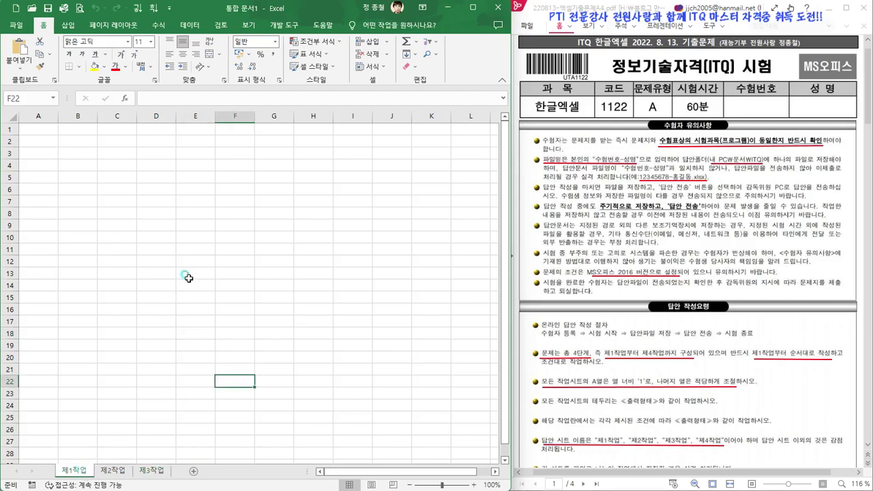
{"action": "left_click", "coordinate": [187, 277]}
{"action": "left_click", "coordinate": [187, 250]}
{"action": "left_click", "coordinate": [281, 235]}
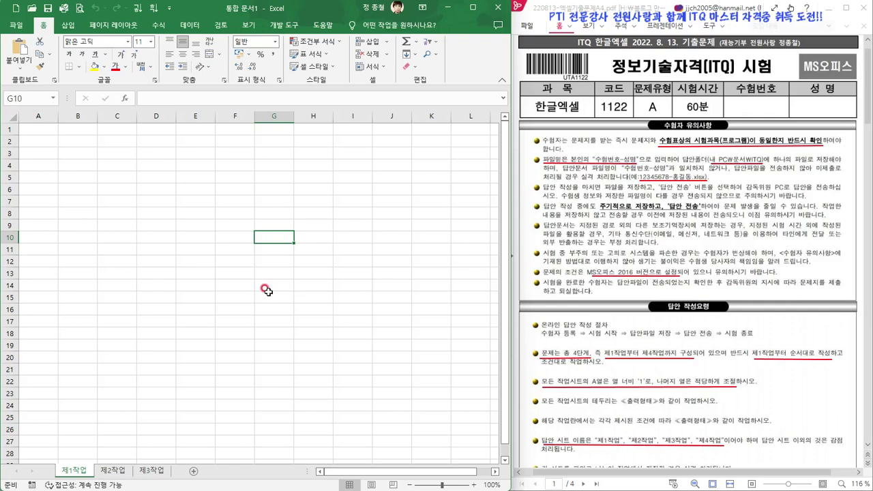
{"action": "left_click", "coordinate": [144, 203], "text": "ctrl"}
{"action": "left_click", "coordinate": [158, 261], "text": "ctrl"}
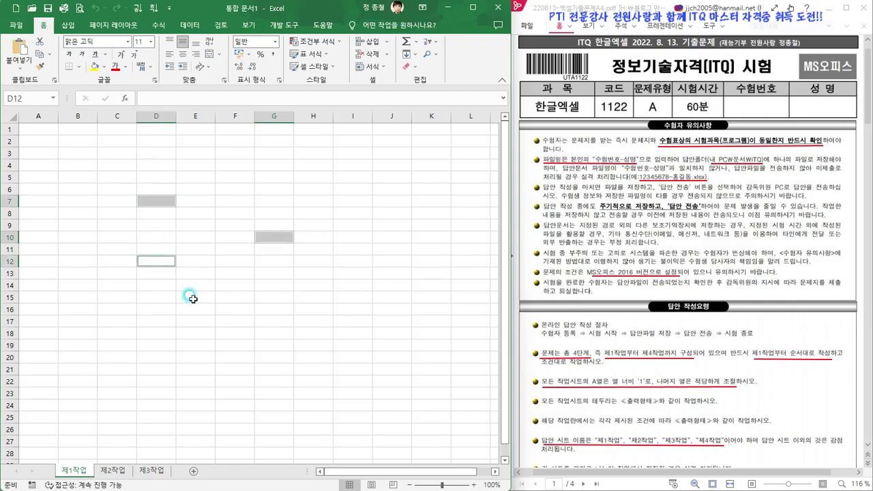
{"action": "left_click", "coordinate": [226, 319], "text": "ctrl"}
{"action": "left_click", "coordinate": [351, 321], "text": "ctrl"}
{"action": "left_click", "coordinate": [359, 249], "text": "ctrl"}
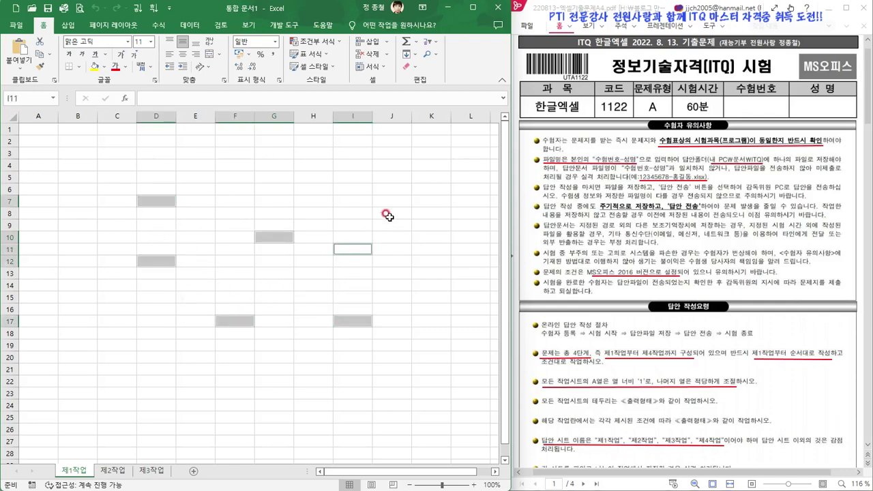
{"action": "left_click", "coordinate": [385, 216], "text": "ctrl"}
{"action": "left_click", "coordinate": [427, 286], "text": "ctrl"}
{"action": "left_click", "coordinate": [440, 346], "text": "ctrl"}
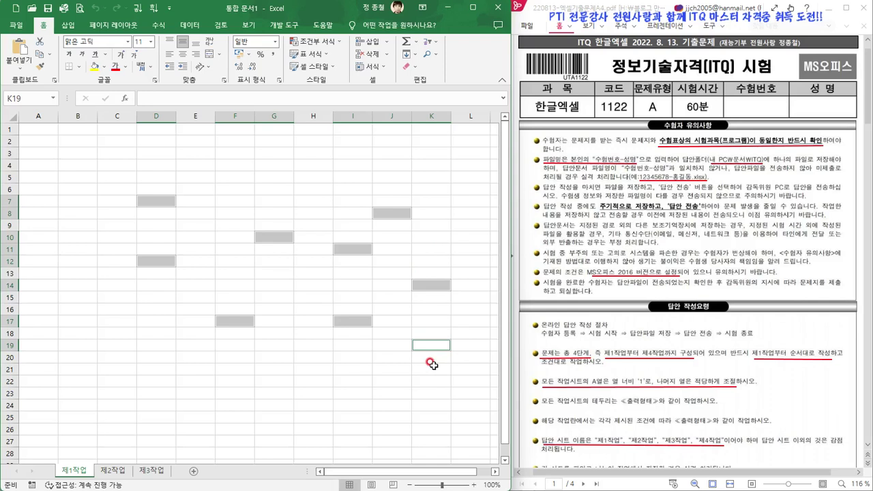
{"action": "left_click", "coordinate": [390, 389]}
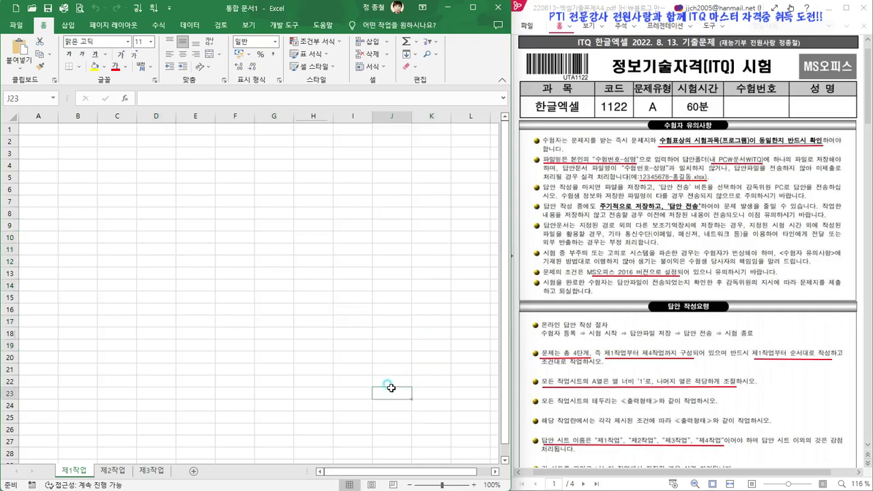
- Select the continuous block C7:H17 from its two opposite corners, and replace the selection with cell I9
{"action": "left_click", "coordinate": [117, 201]}
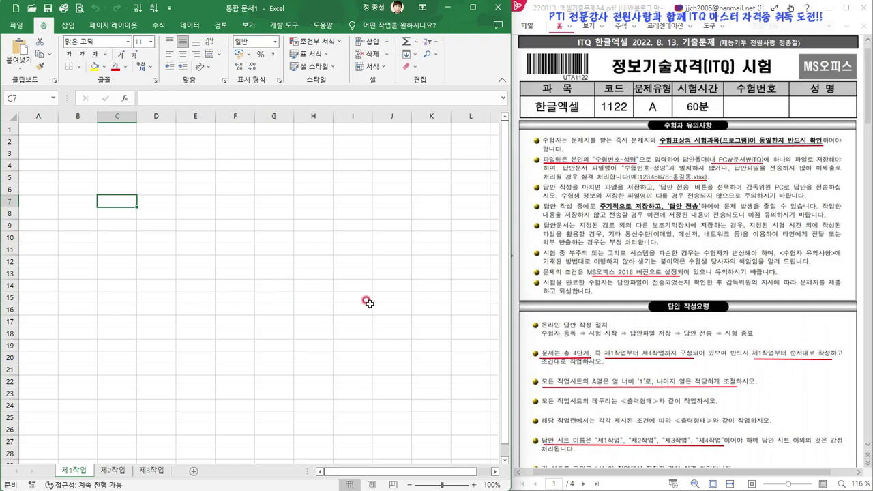
{"action": "left_click", "coordinate": [318, 323], "text": "shift"}
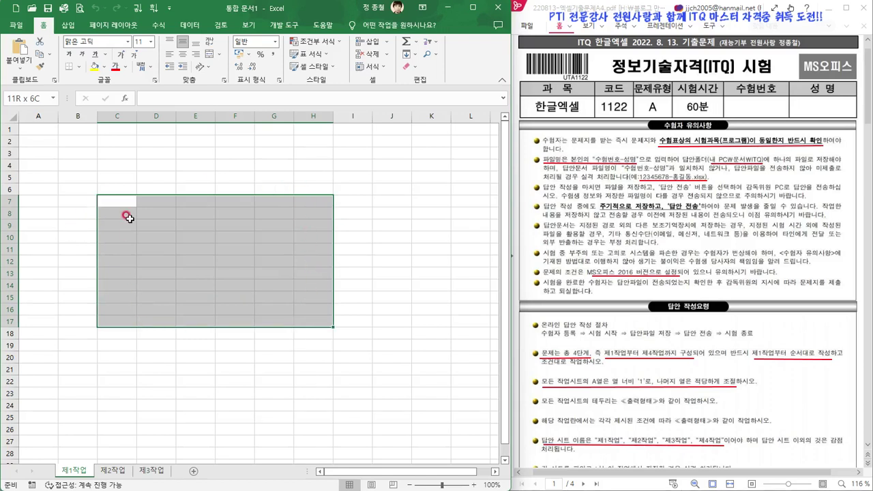
{"action": "left_click", "coordinate": [348, 221]}
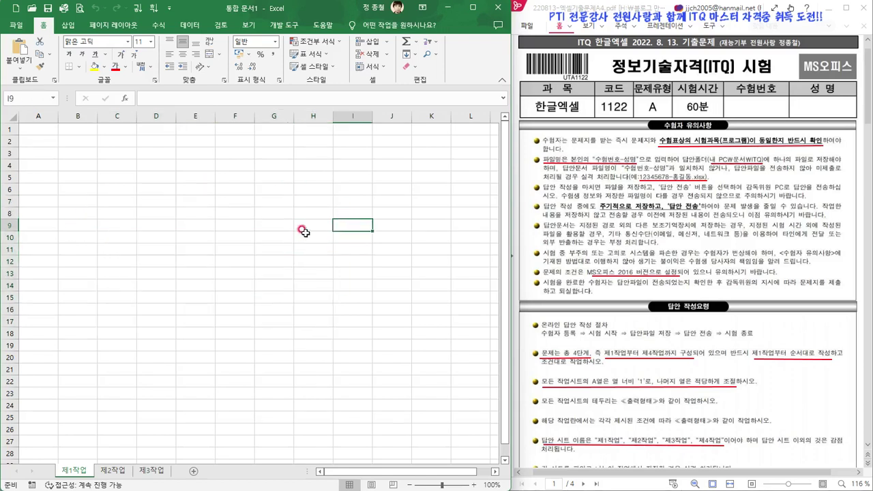
- Add the separate cells D10, E5, H5, G13 and G20 to the selection of I9, and release the selection
{"action": "left_click", "coordinate": [139, 239], "text": "ctrl"}
{"action": "left_click", "coordinate": [192, 179], "text": "ctrl"}
{"action": "left_click", "coordinate": [305, 175], "text": "ctrl"}
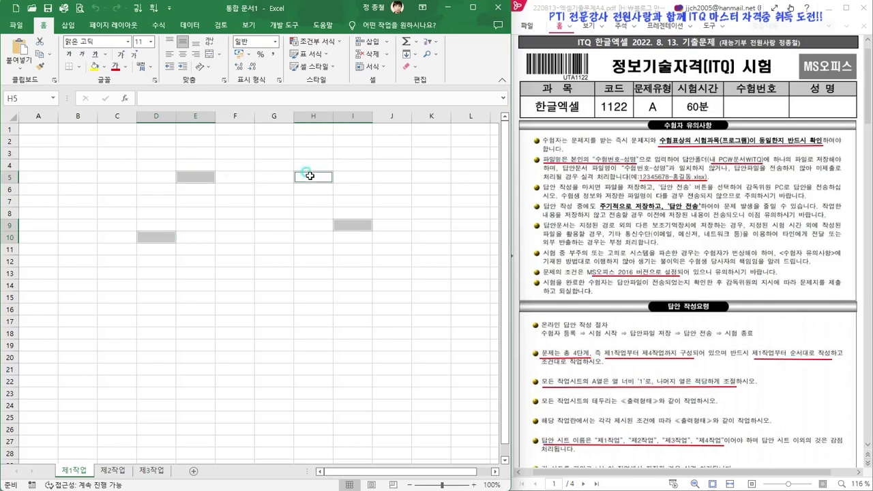
{"action": "left_click", "coordinate": [288, 268], "text": "ctrl"}
{"action": "left_click", "coordinate": [290, 360], "text": "ctrl"}
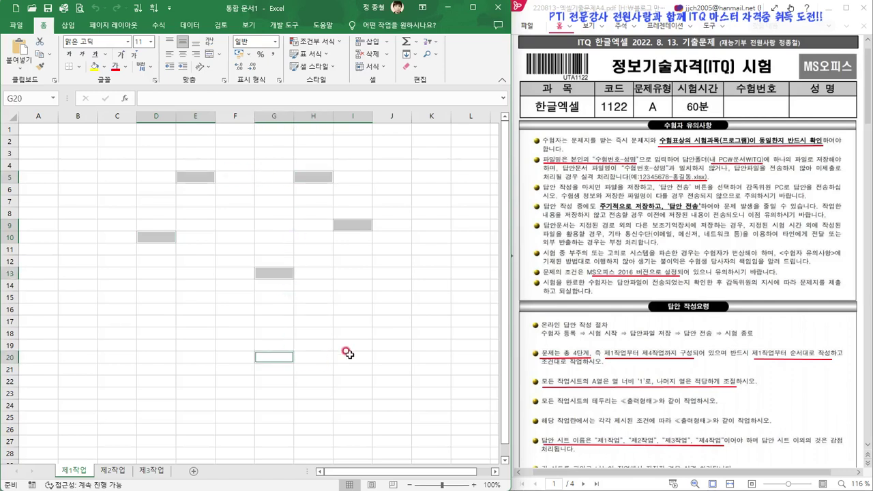
{"action": "left_click", "coordinate": [353, 356]}
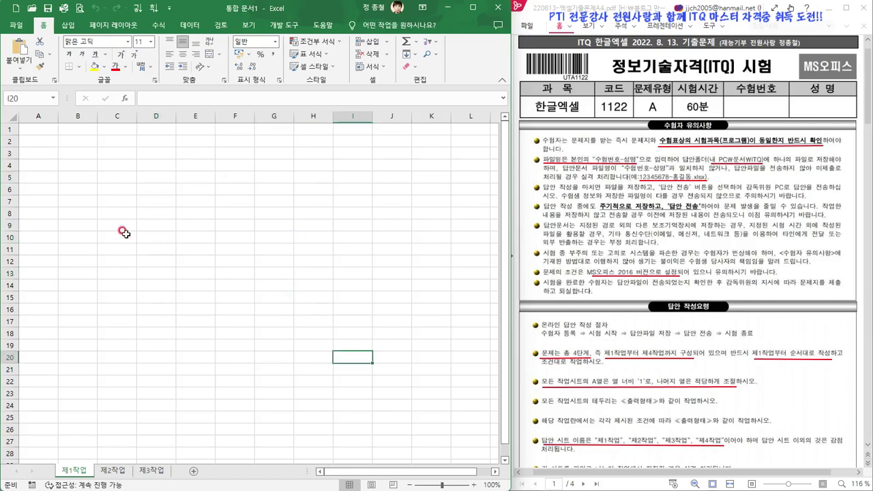
- Select the continuous range C7:I15 from its two opposite corners and release it
{"action": "left_click", "coordinate": [107, 202]}
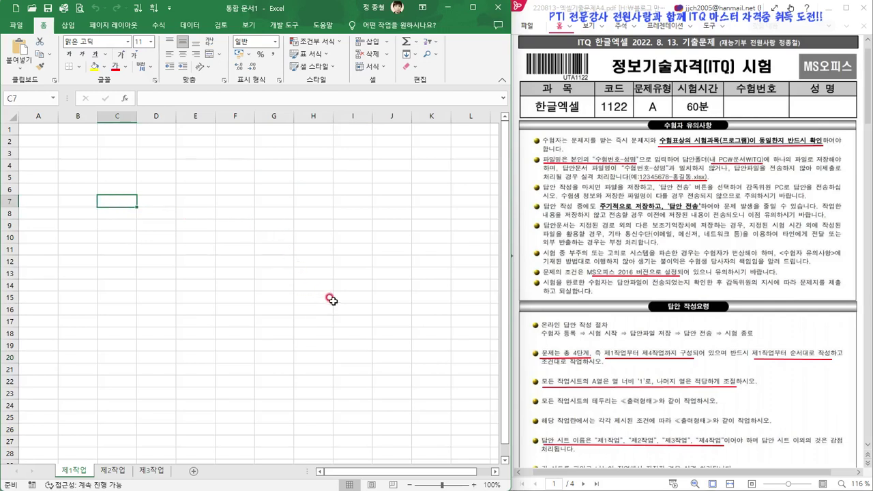
{"action": "left_click_drag", "start_coordinate": [331, 300], "coordinate": [340, 296]}
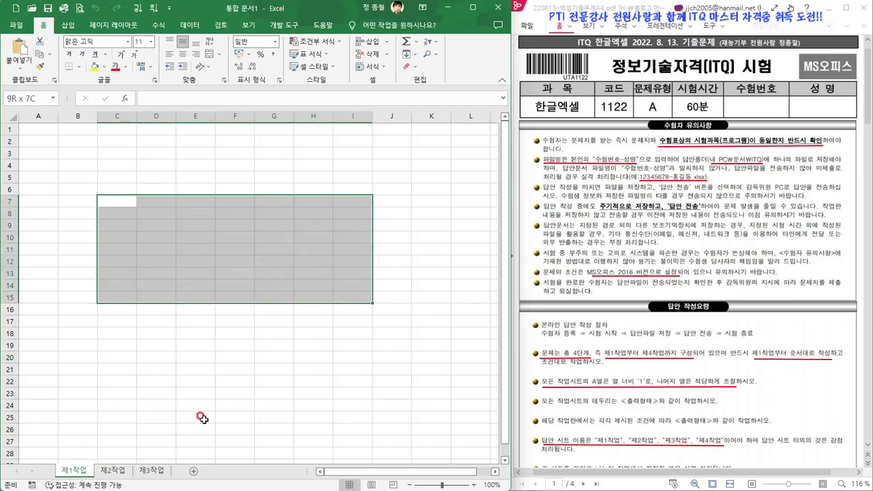
{"action": "left_click", "coordinate": [205, 333]}
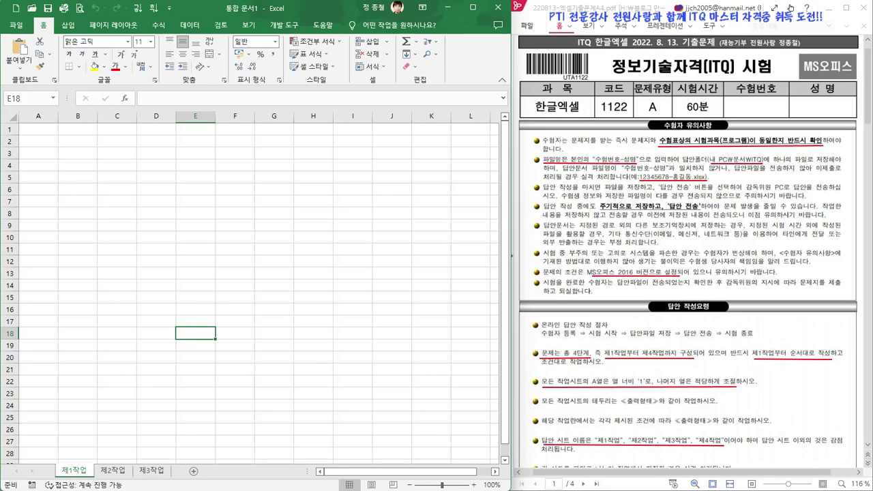
- Switch to File Explorer, select only the folders 네이버TV and 유투브 on the N잡 (H:) drive, and clear the selection
{"action": "key", "text": "alt+Tab"}
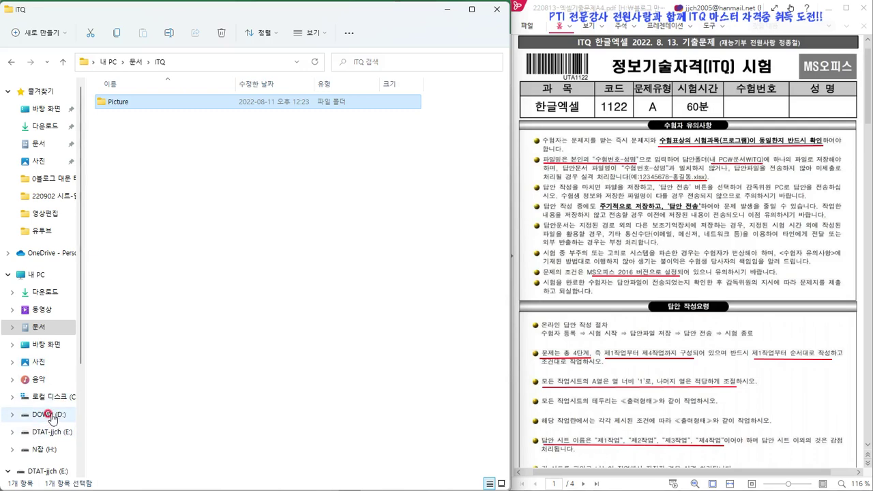
{"action": "left_click", "coordinate": [48, 448]}
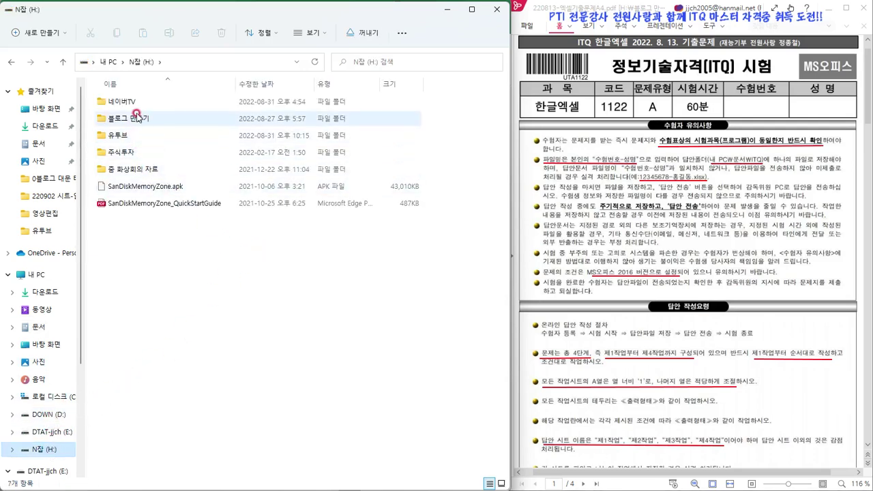
{"action": "left_click", "coordinate": [126, 101]}
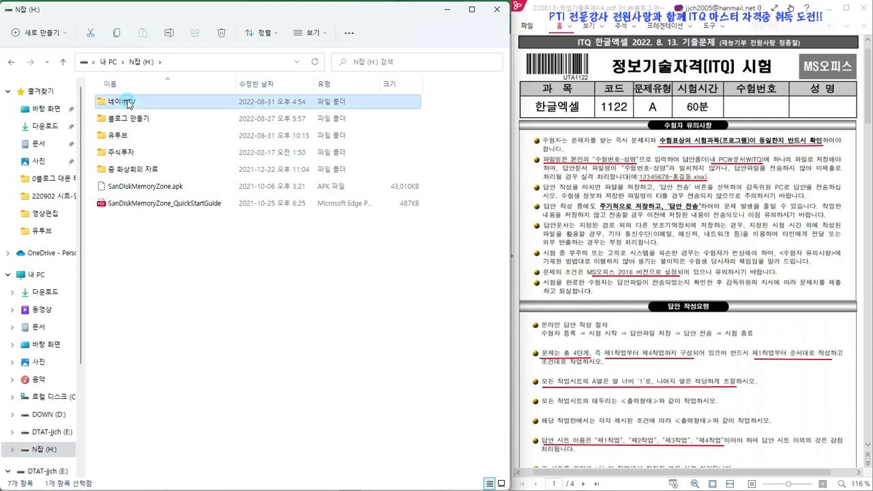
{"action": "left_click", "coordinate": [122, 136], "text": "ctrl"}
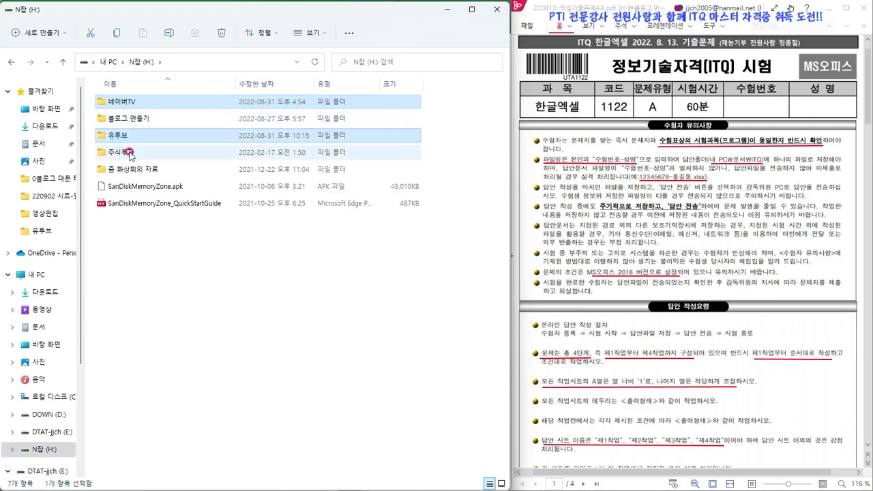
{"action": "left_click", "coordinate": [170, 253]}
- Select every item from 네이버TV through SanDiskMemoryZone_QuickStartGuide as one range, and minimize the File Explorer window to return to Excel
{"action": "left_click", "coordinate": [136, 102]}
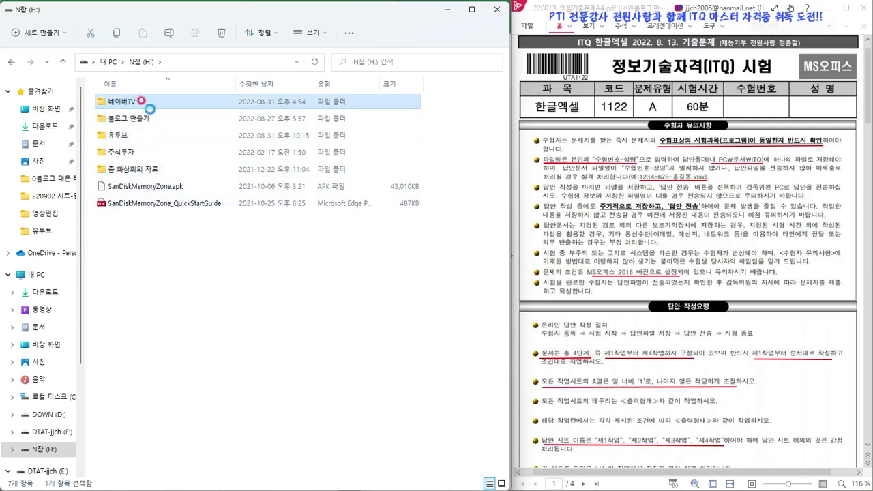
{"action": "left_click", "coordinate": [124, 203], "text": "shift"}
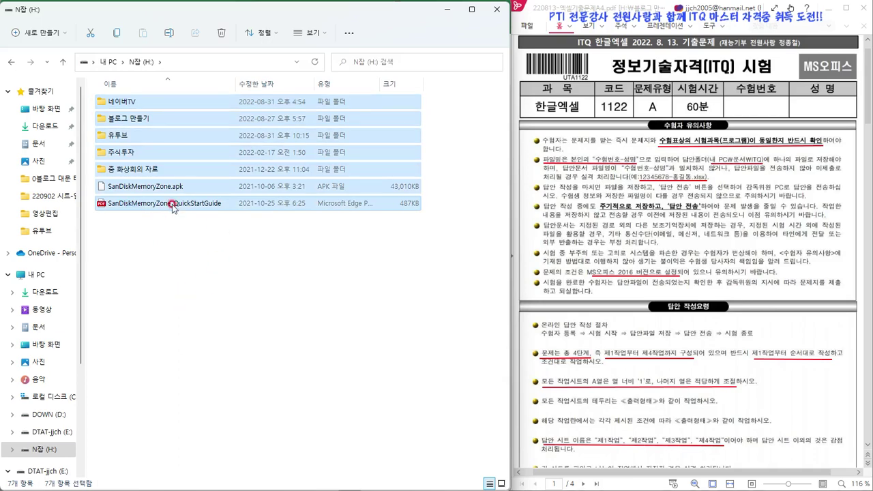
{"action": "left_click", "coordinate": [449, 10]}
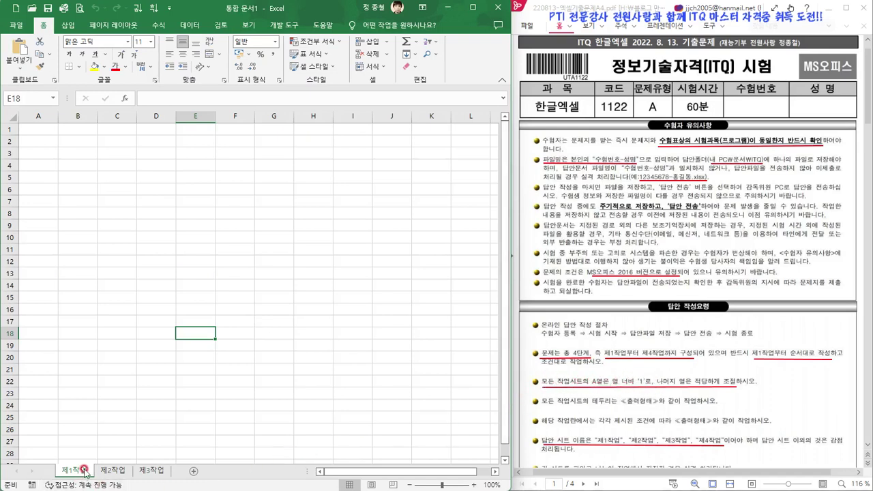
- Group the sheets 제1작업 through 제3작업 and set the width of column A to 1 on all of them
{"action": "left_click", "coordinate": [151, 471], "text": "shift"}
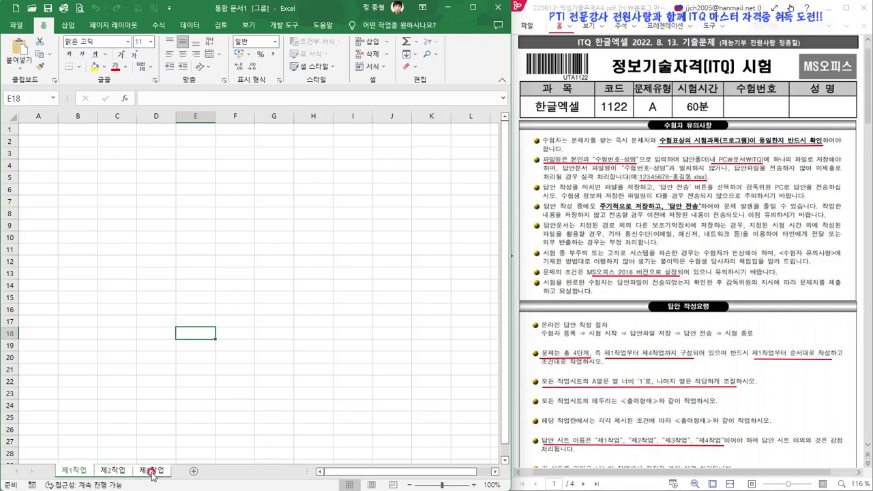
{"action": "right_click", "coordinate": [33, 117]}
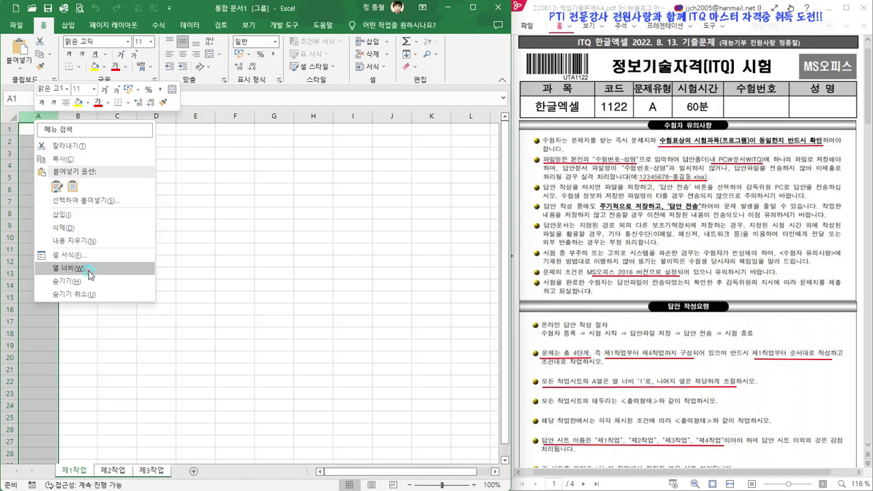
{"action": "left_click", "coordinate": [91, 273]}
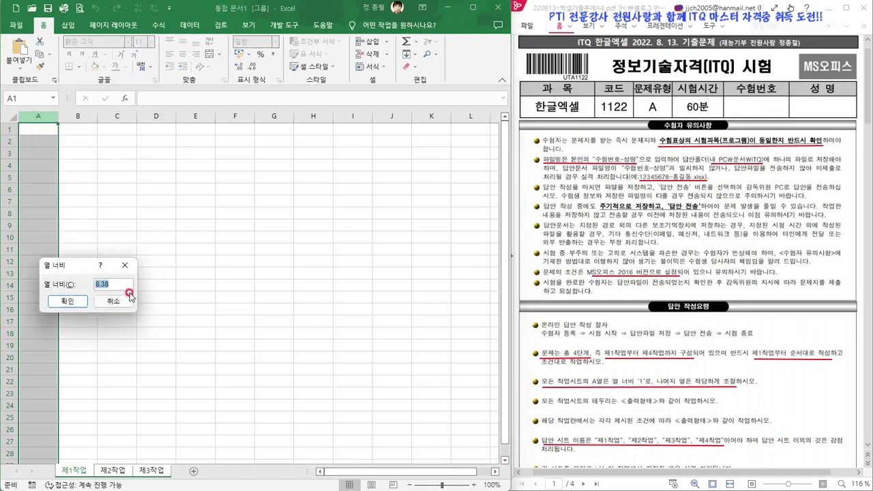
{"action": "type", "text": "1"}
{"action": "left_click", "coordinate": [70, 303]}
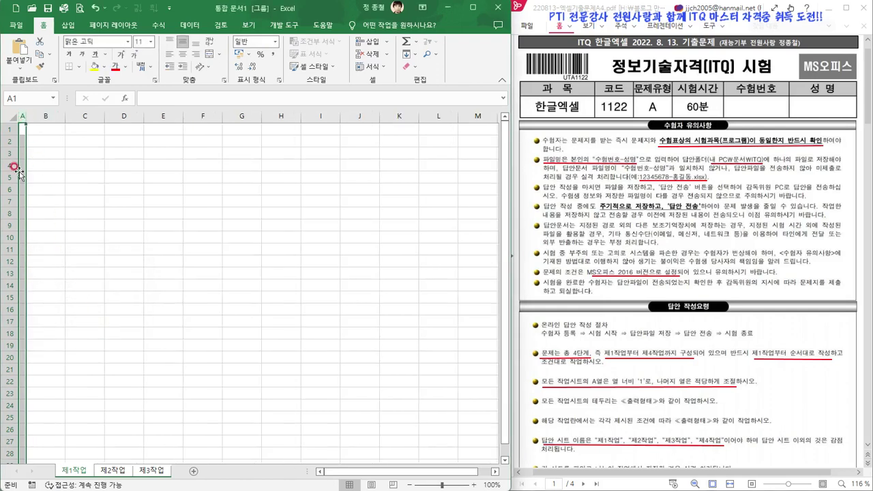
- Ungroup the three sheets and select cell F21 on the 제2작업 sheet
{"action": "right_click", "coordinate": [121, 471]}
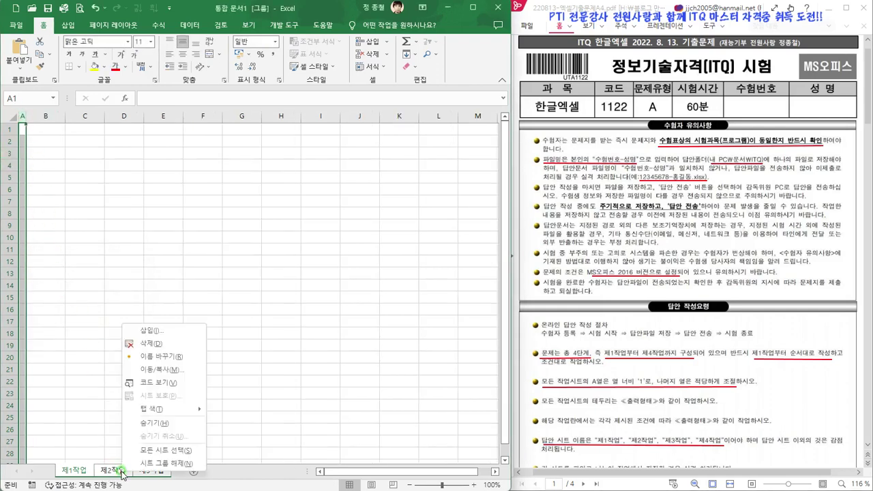
{"action": "left_click", "coordinate": [158, 464]}
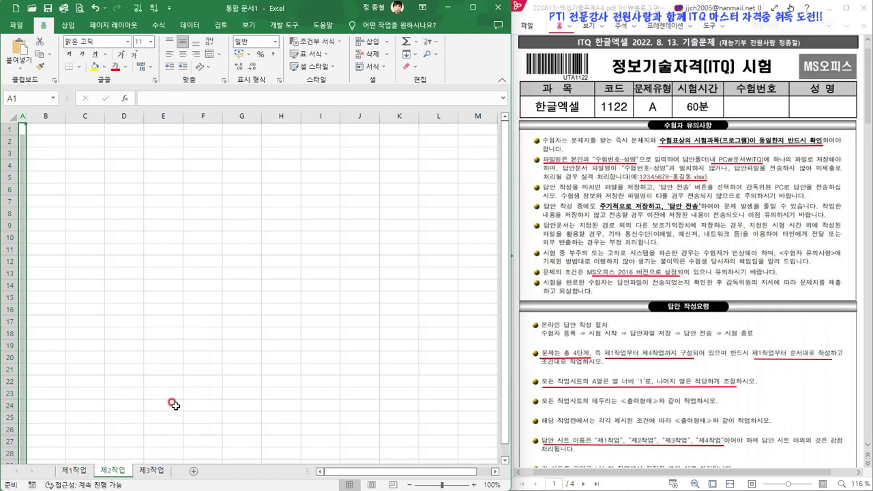
{"action": "left_click", "coordinate": [185, 370]}
- Check column A's width on the 제1작업, 제2작업 and 제3작업 sheets in turn
{"action": "left_click", "coordinate": [77, 471]}
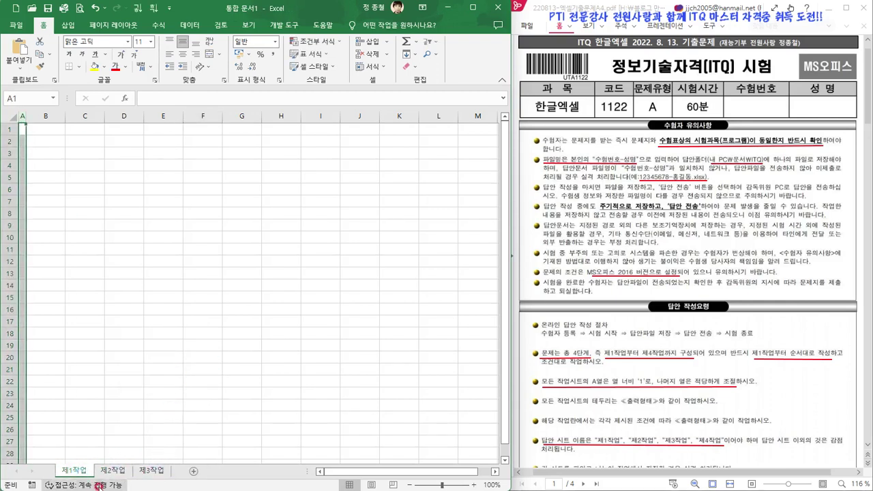
{"action": "left_click", "coordinate": [111, 471]}
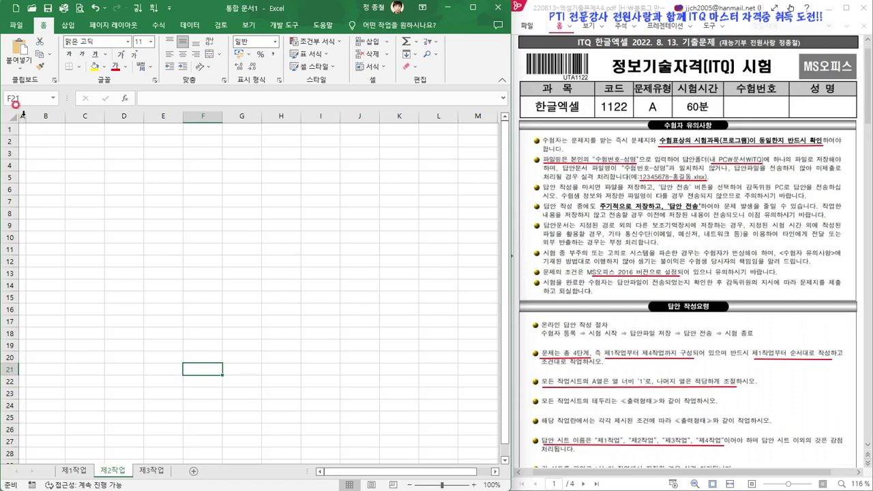
{"action": "left_click", "coordinate": [151, 471]}
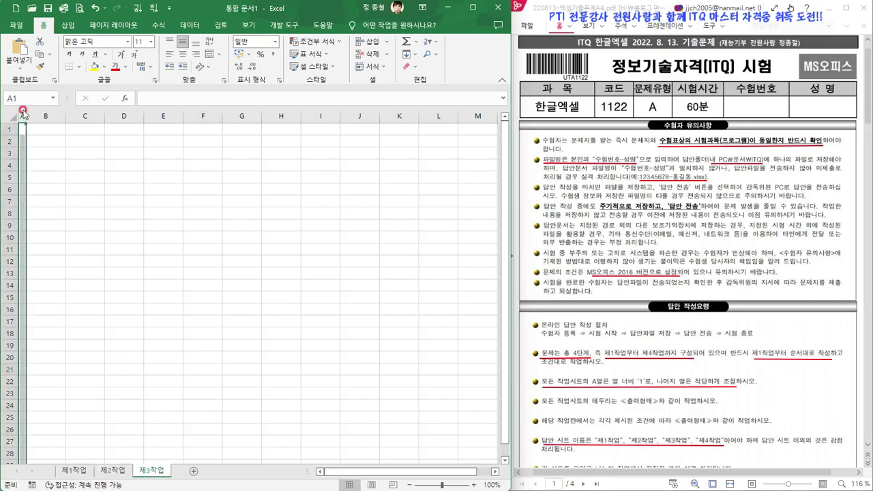
- Select cell D9 on the 제3작업 sheet and D21 on 제1작업, and look through all three sheets
{"action": "left_click", "coordinate": [111, 225]}
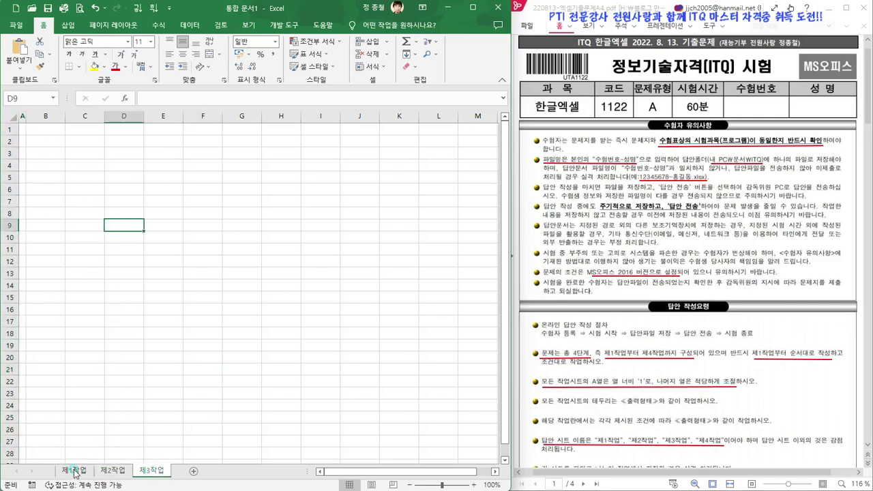
{"action": "left_click", "coordinate": [74, 471]}
{"action": "left_click", "coordinate": [108, 369]}
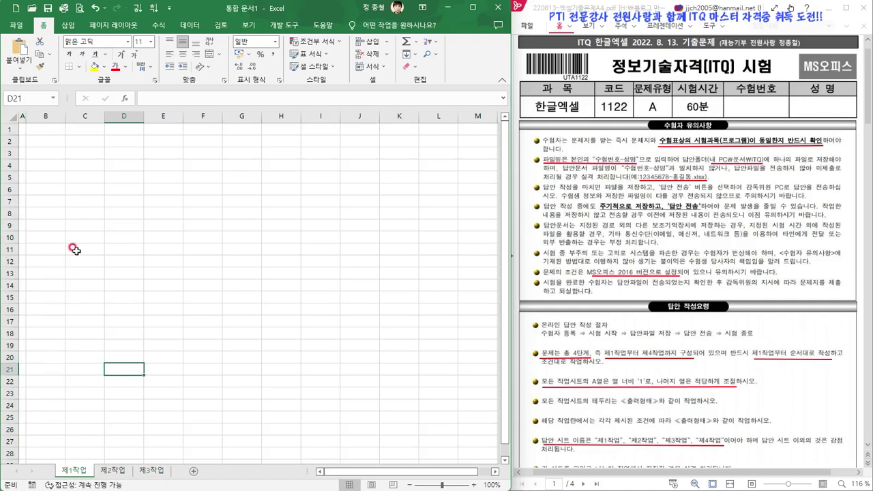
{"action": "left_click", "coordinate": [112, 471]}
{"action": "left_click", "coordinate": [151, 470]}
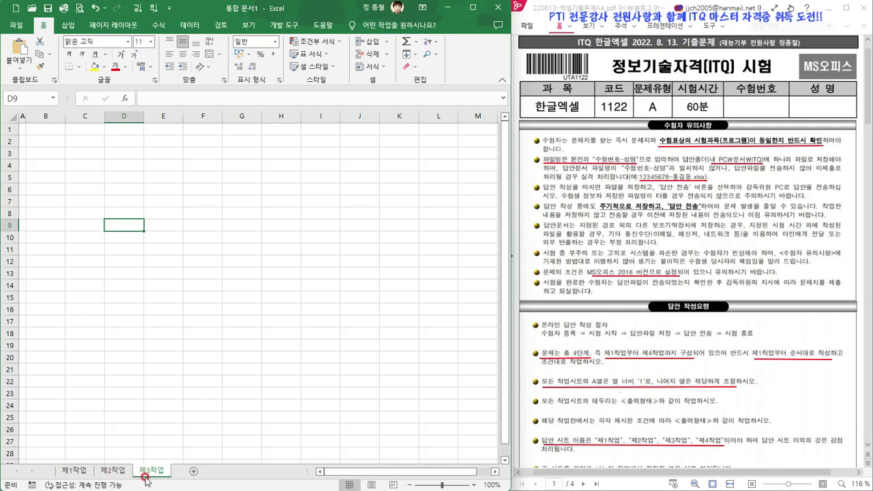
- Insert a new sheet directly after 제1작업 and name it 제4작업
{"action": "left_click", "coordinate": [76, 471]}
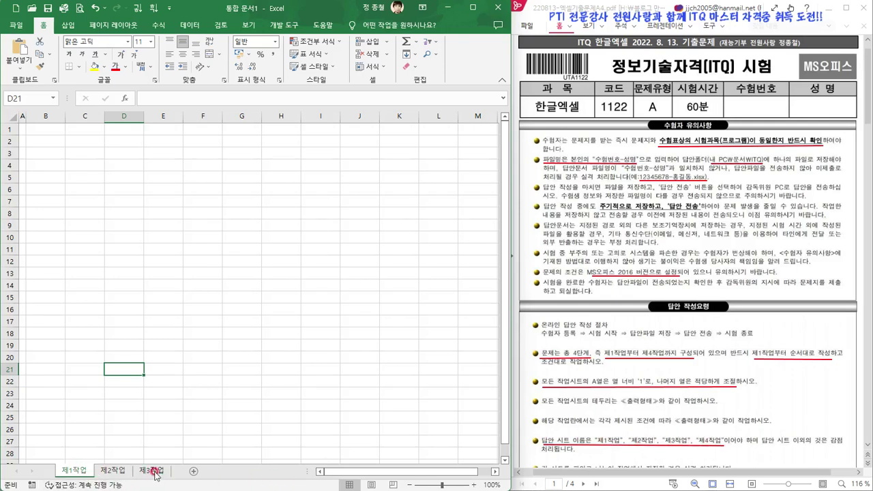
{"action": "left_click", "coordinate": [195, 471]}
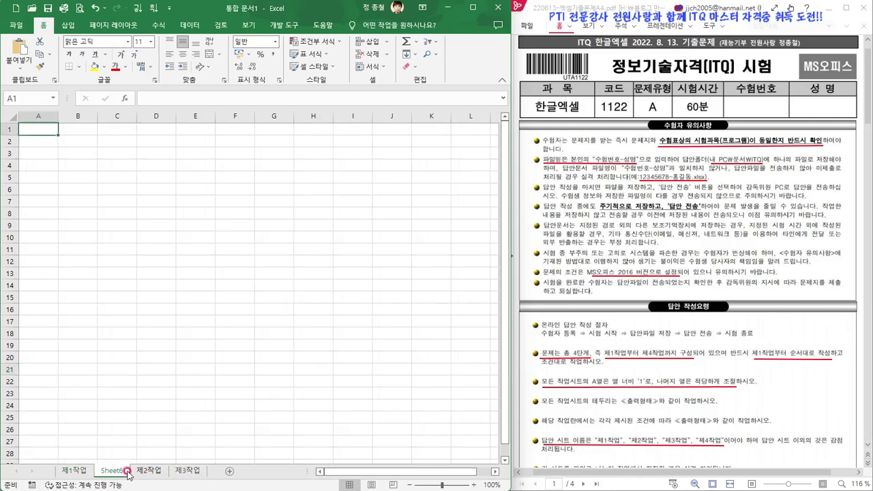
{"action": "double_click", "coordinate": [113, 471]}
{"action": "type", "text": "제4작업"}
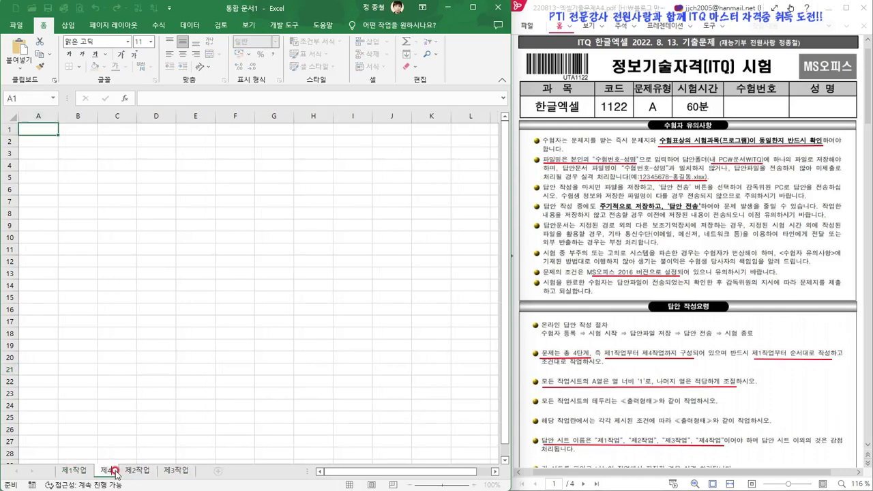
{"action": "key", "text": "Return"}
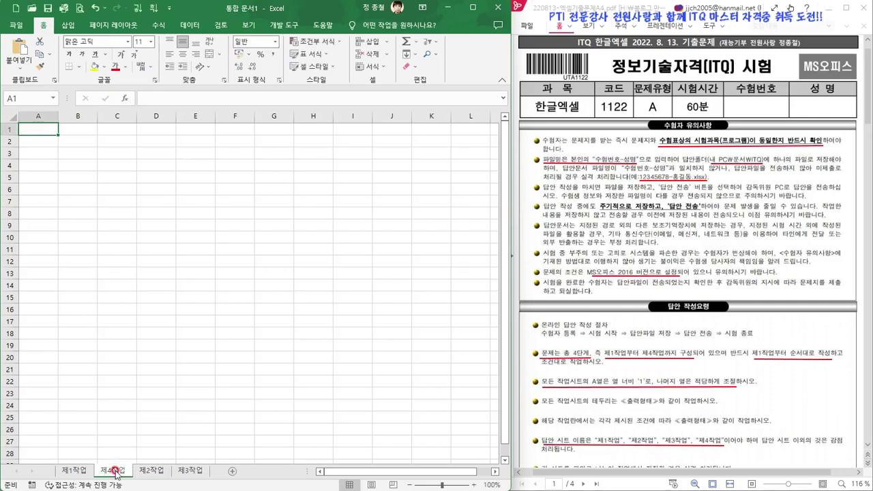
- Move the 제4작업 sheet behind 제3작업 and look through the 제1작업 and 제2작업 sheets
{"action": "left_click", "coordinate": [187, 471]}
{"action": "left_click_drag", "start_coordinate": [114, 472], "coordinate": [219, 457]}
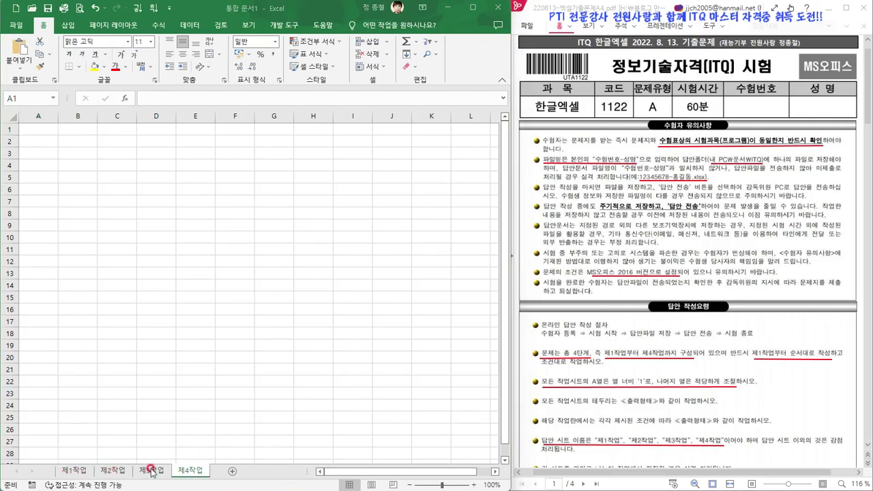
{"action": "left_click", "coordinate": [79, 471]}
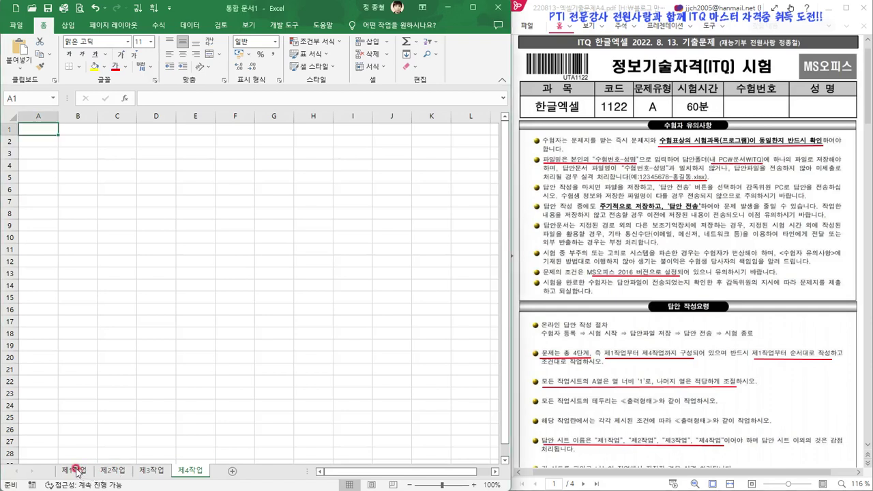
{"action": "left_click", "coordinate": [77, 471]}
{"action": "left_click", "coordinate": [111, 470]}
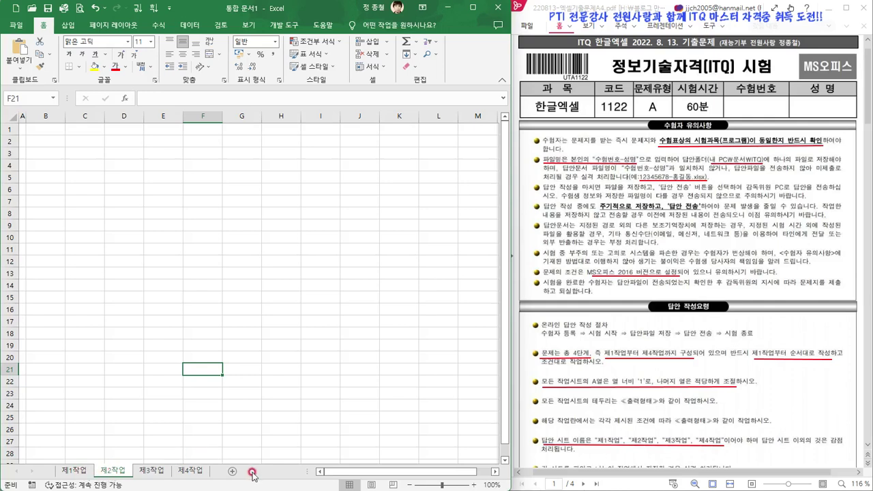
- Delete the 제4작업 sheet from the workbook
{"action": "left_click", "coordinate": [200, 470]}
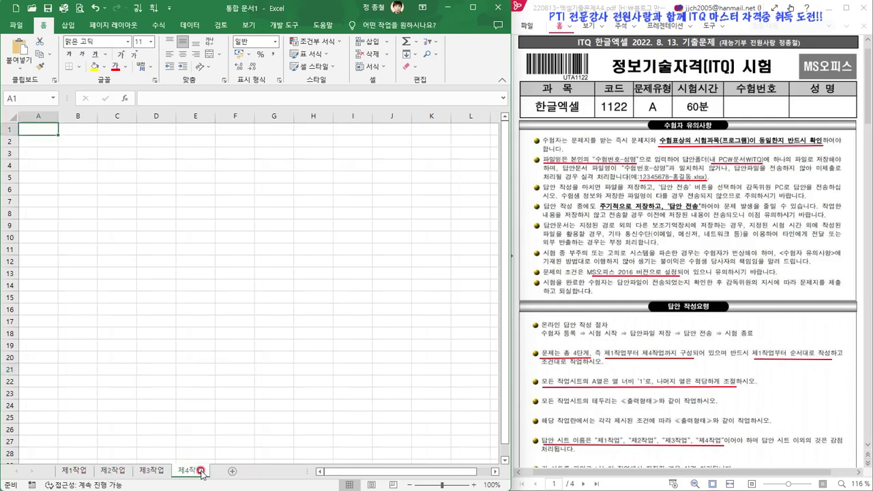
{"action": "right_click", "coordinate": [201, 471]}
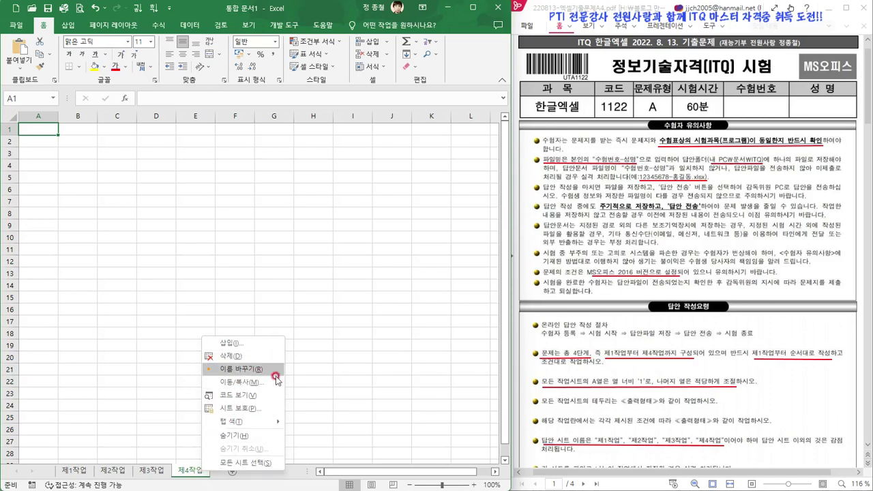
{"action": "left_click", "coordinate": [237, 356]}
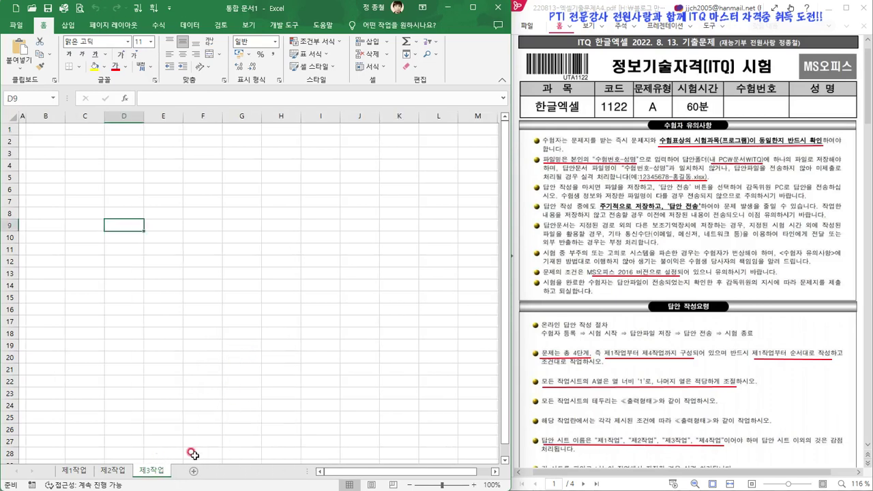
- Select cell G24 on the 제3작업 sheet, view the 제2작업 sheet and return to 제3작업
{"action": "left_click", "coordinate": [232, 404]}
{"action": "left_click", "coordinate": [110, 472]}
{"action": "left_click", "coordinate": [157, 471]}
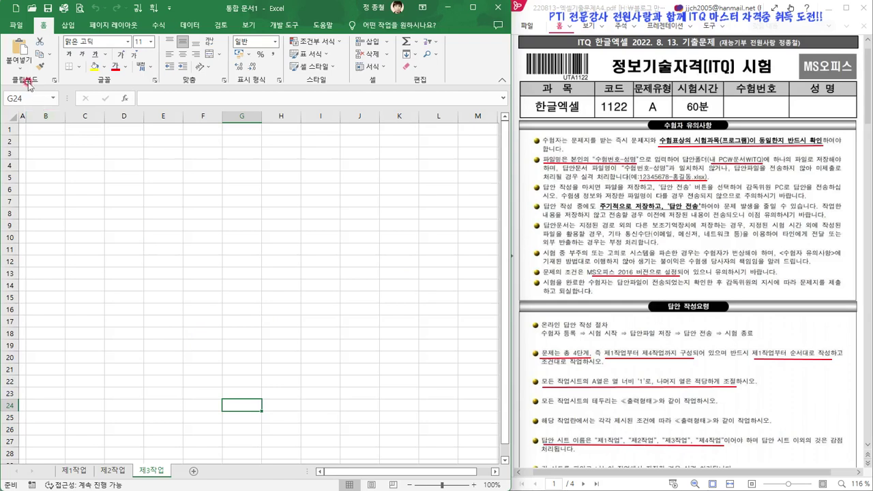
- Save the workbook as 220813-시트명 in the ITQ folder inside 문서
{"action": "left_click", "coordinate": [16, 26]}
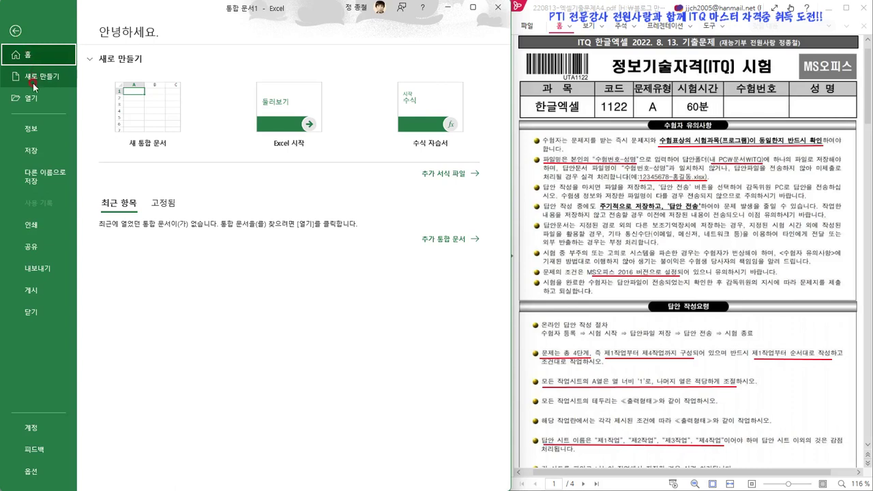
{"action": "left_click", "coordinate": [37, 179]}
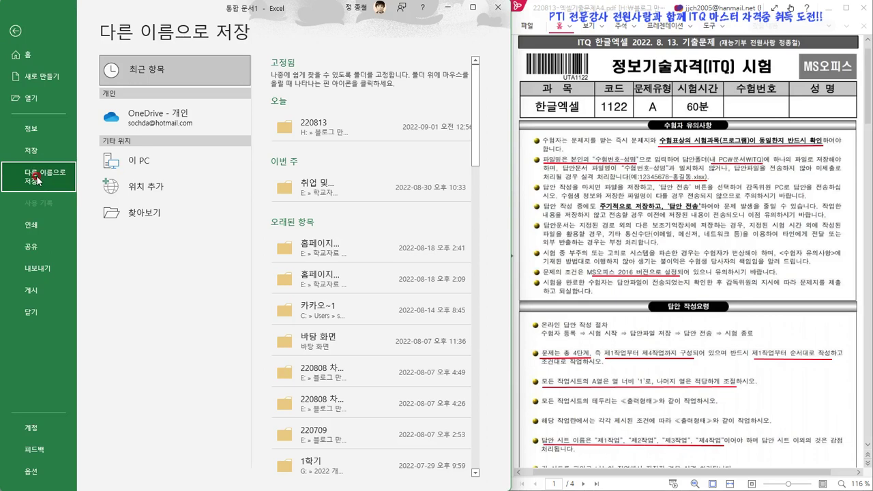
{"action": "left_click", "coordinate": [145, 218]}
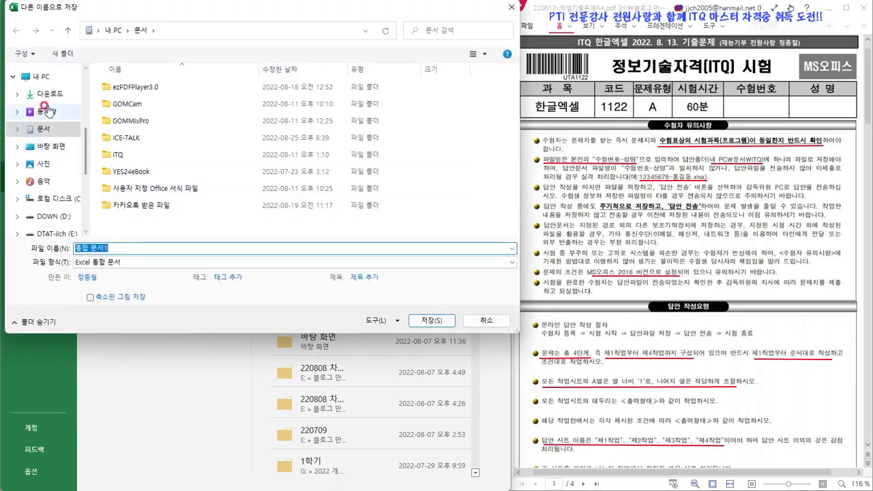
{"action": "left_click", "coordinate": [33, 75]}
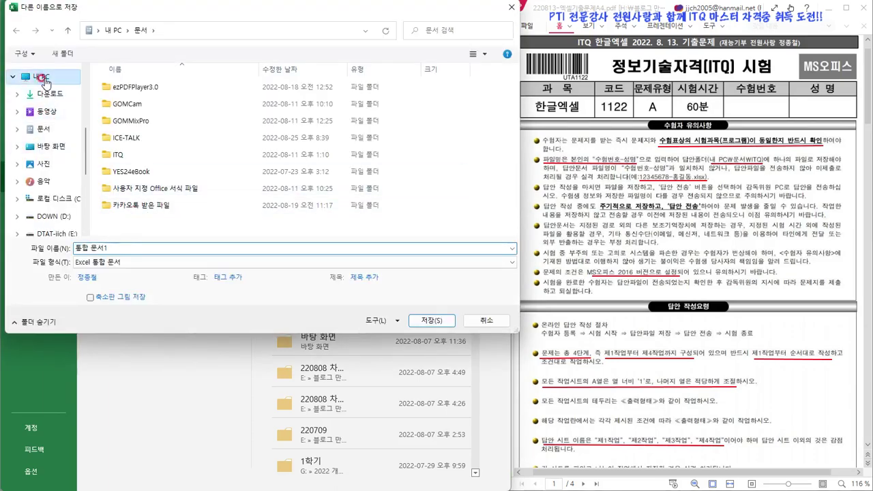
{"action": "left_click", "coordinate": [43, 131]}
{"action": "double_click", "coordinate": [107, 156]}
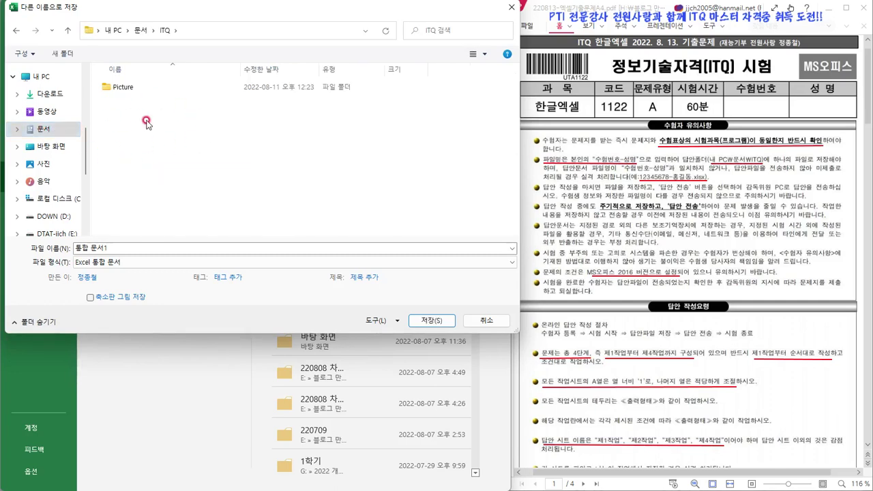
{"action": "left_click", "coordinate": [128, 249]}
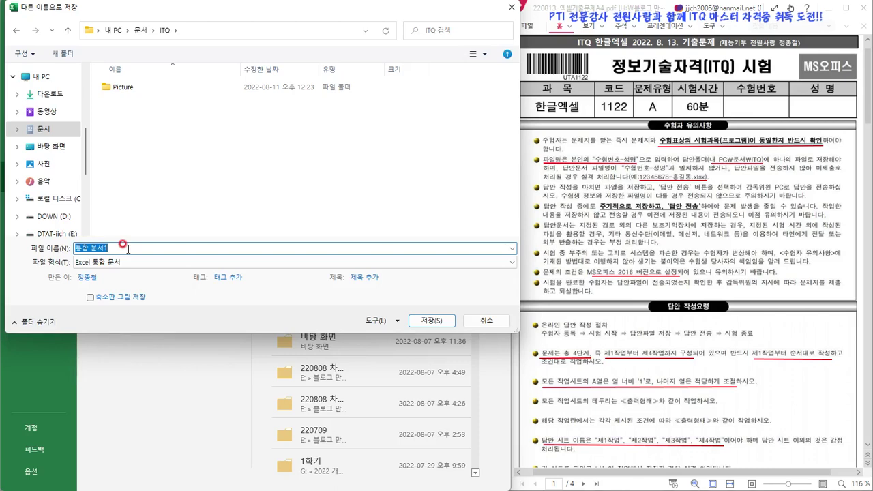
{"action": "type", "text": "220813-"}
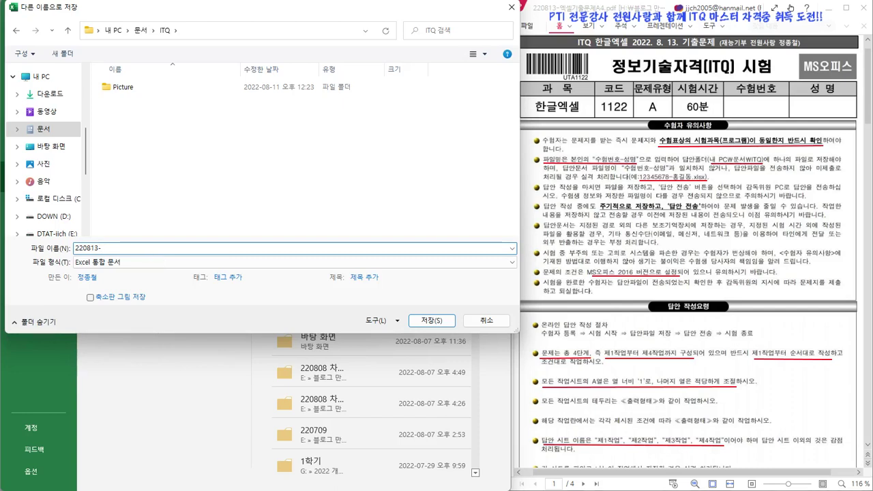
{"action": "type", "text": "ㅣ"}
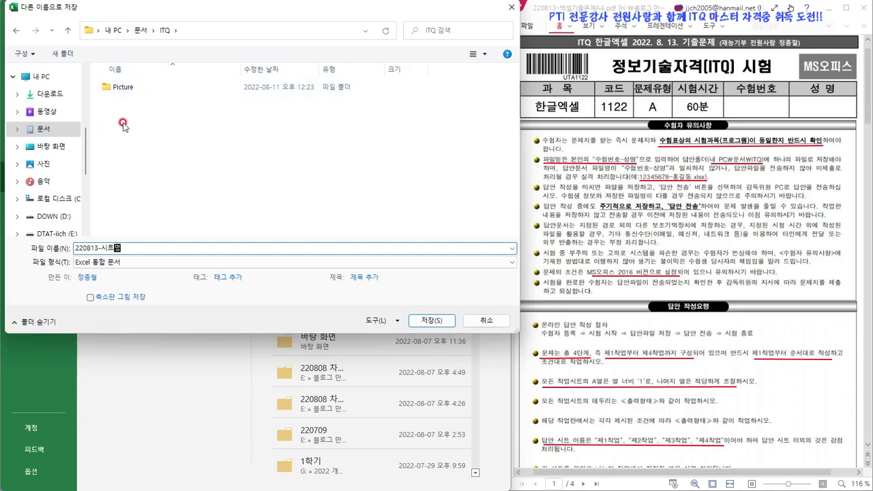
{"action": "left_click", "coordinate": [431, 321]}
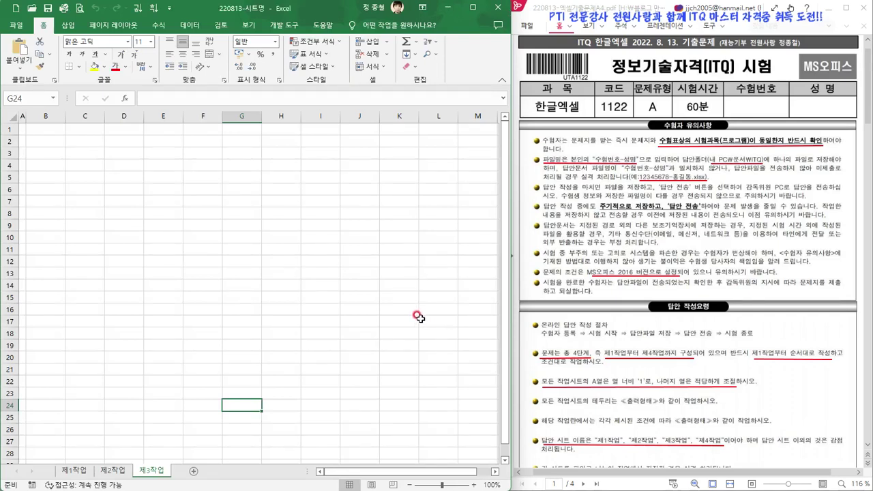
- Save another copy of the workbook on the desktop (바탕 화면) under the file name 220813-시트명
{"action": "left_click", "coordinate": [17, 27]}
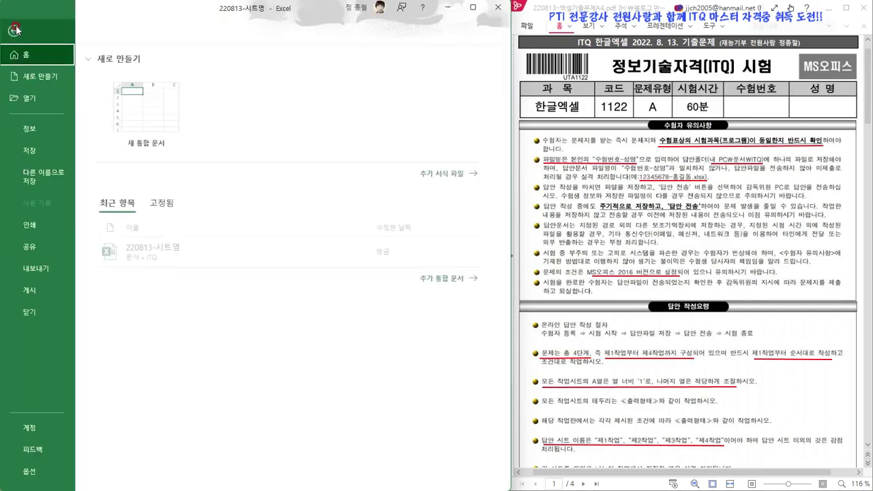
{"action": "left_click", "coordinate": [50, 179]}
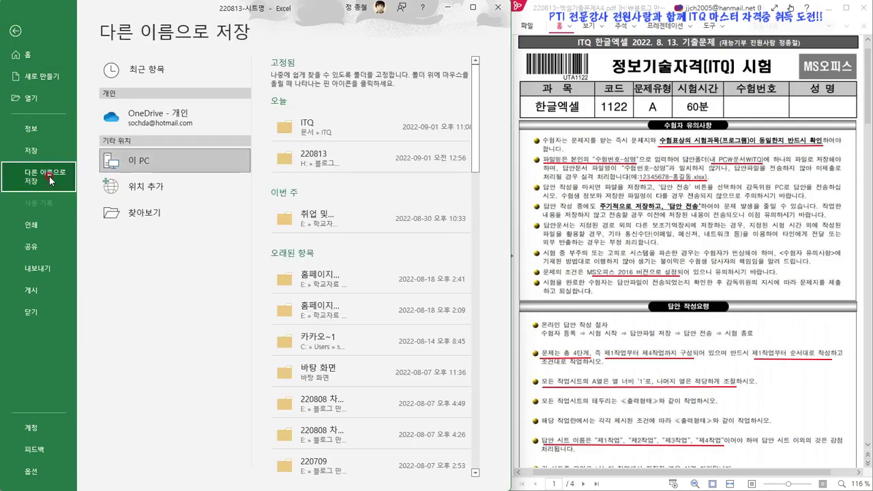
{"action": "left_click", "coordinate": [140, 219]}
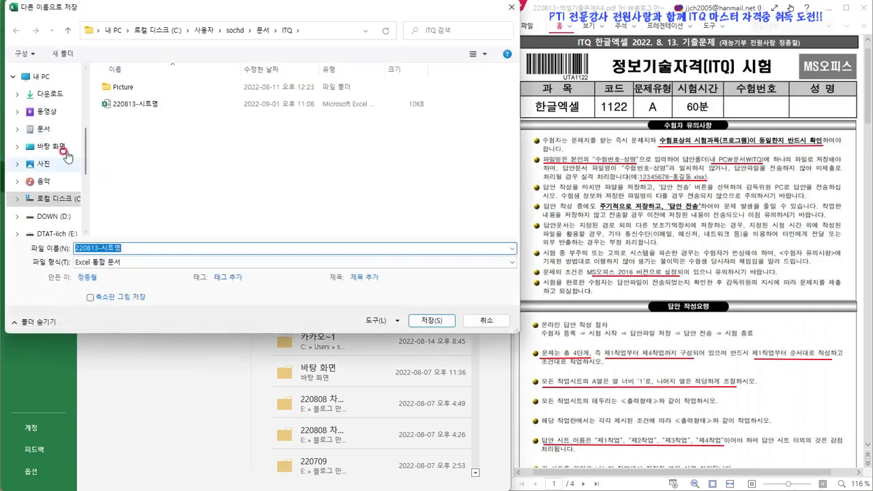
{"action": "left_click", "coordinate": [55, 147]}
{"action": "left_click", "coordinate": [107, 260]}
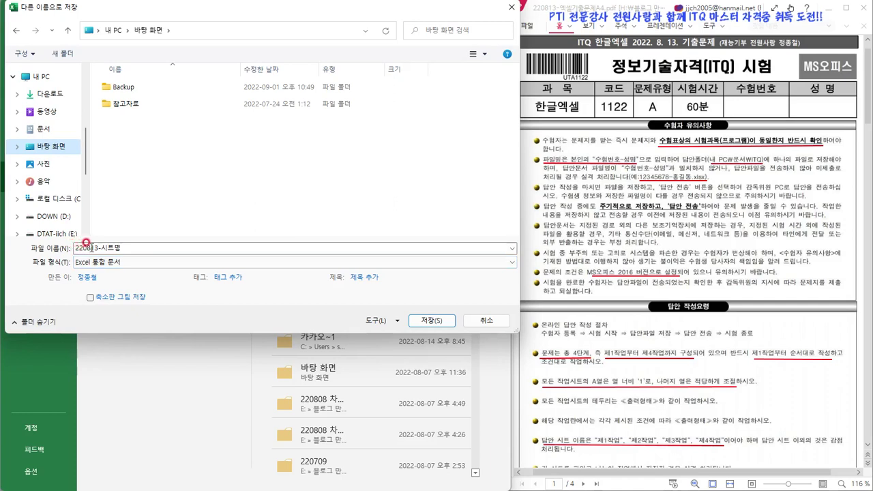
{"action": "left_click", "coordinate": [123, 248]}
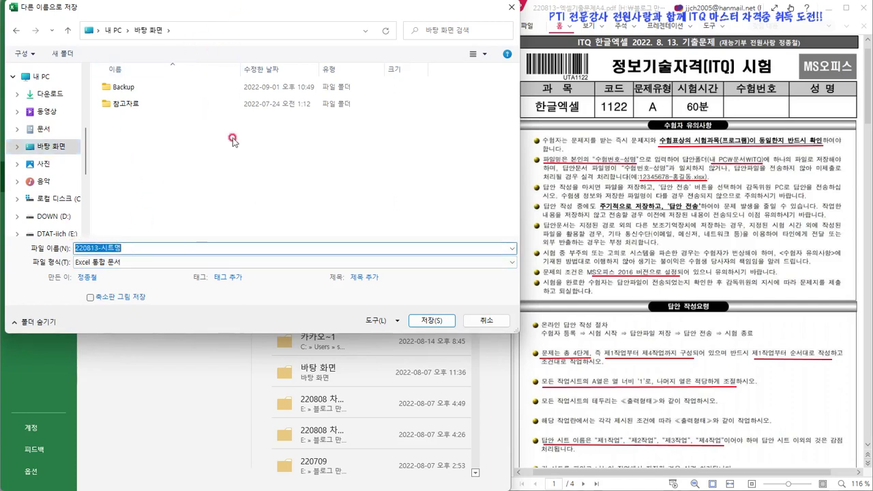
{"action": "left_click", "coordinate": [433, 325]}
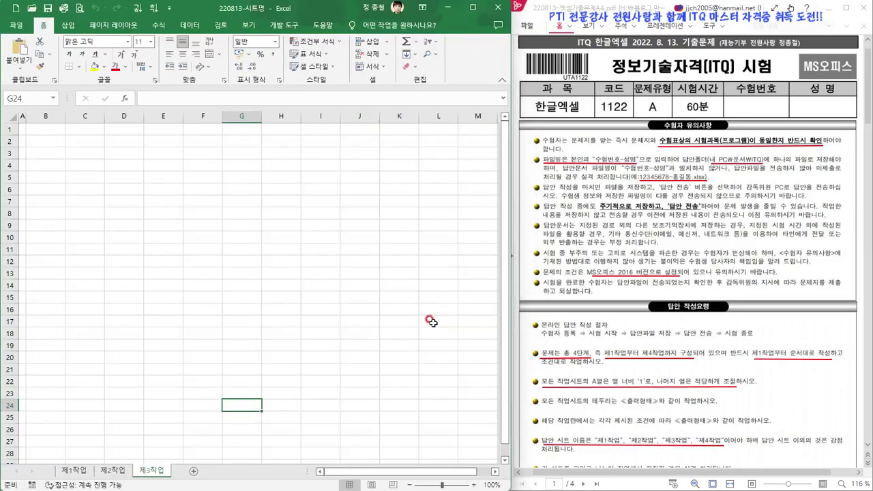